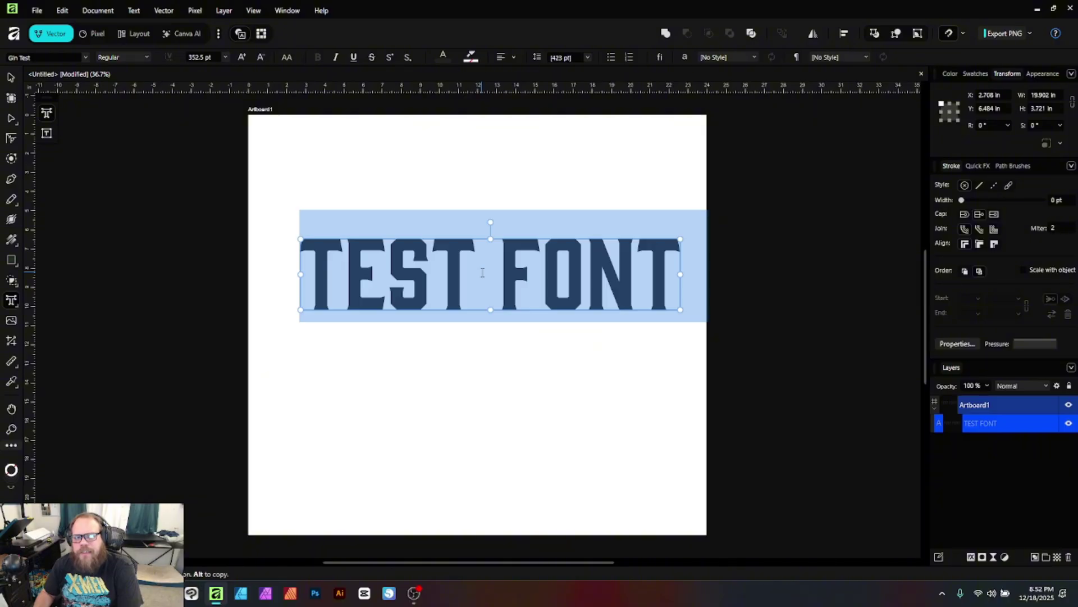
Try inserting the letters ING after TEST in the TEST FONT text, and restore the original wording.
{"action": "left_click", "coordinate": [498, 273]}
{"action": "key", "text": "BackSpace"}
{"action": "type", "text": "ING"}
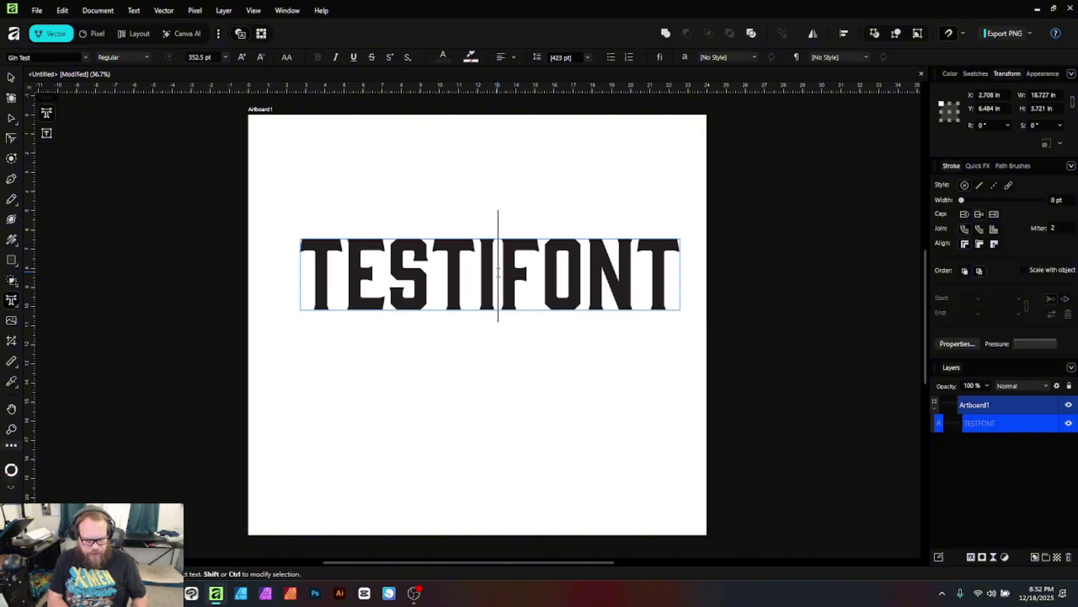
{"action": "key", "text": "BackSpace"}
{"action": "key", "text": "BackSpace"}
{"action": "key", "text": "BackSpace"}
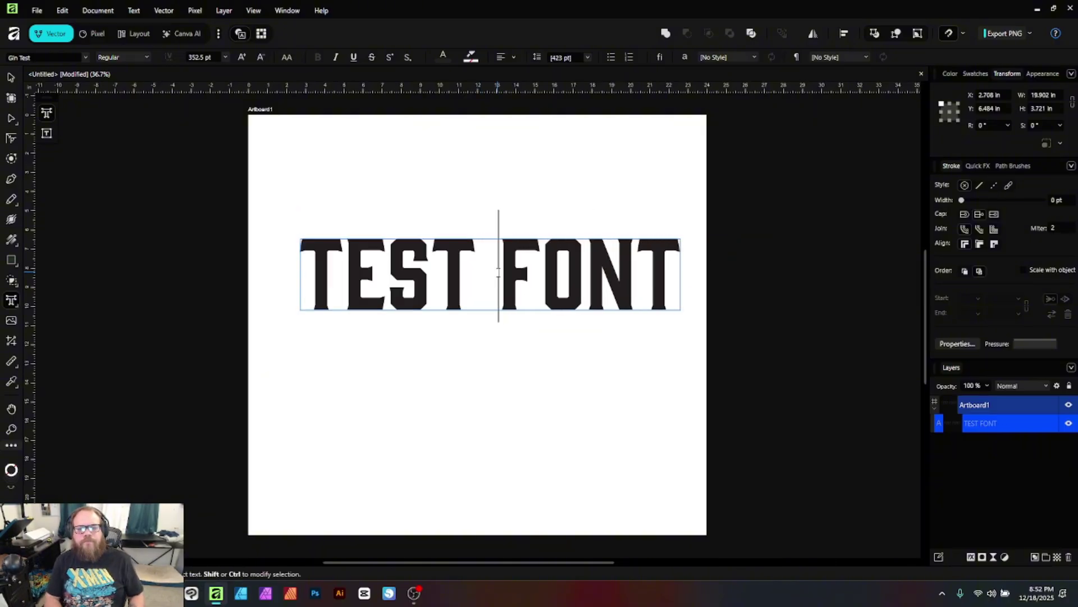
Centre the TEST FONT text horizontally on the artboard, with its top edge at about 6.63 in.
{"action": "left_click", "coordinate": [11, 77]}
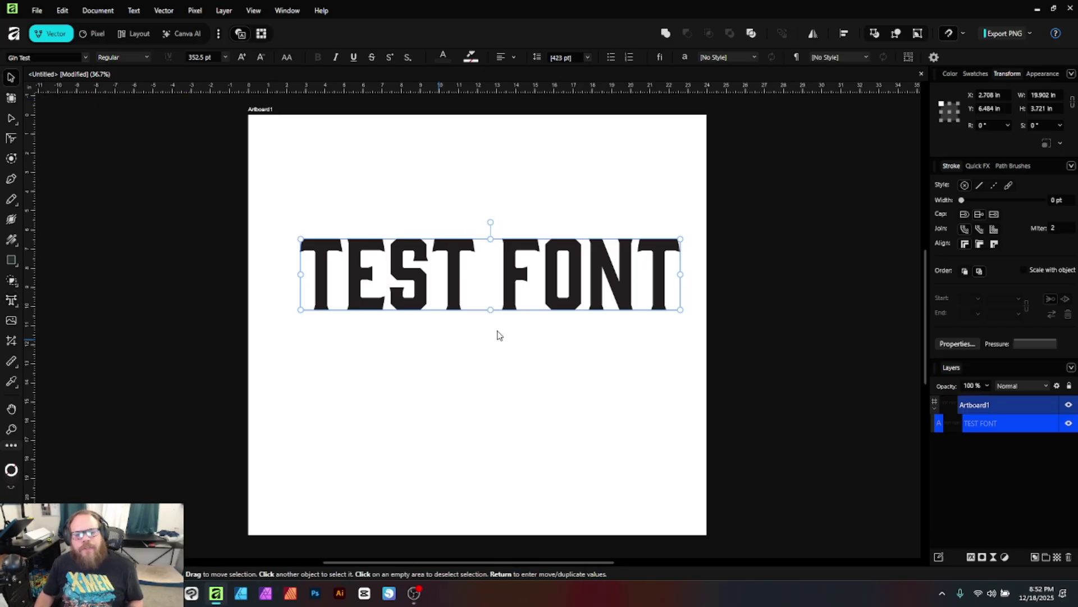
{"action": "left_click_drag", "start_coordinate": [502, 295], "coordinate": [491, 303]}
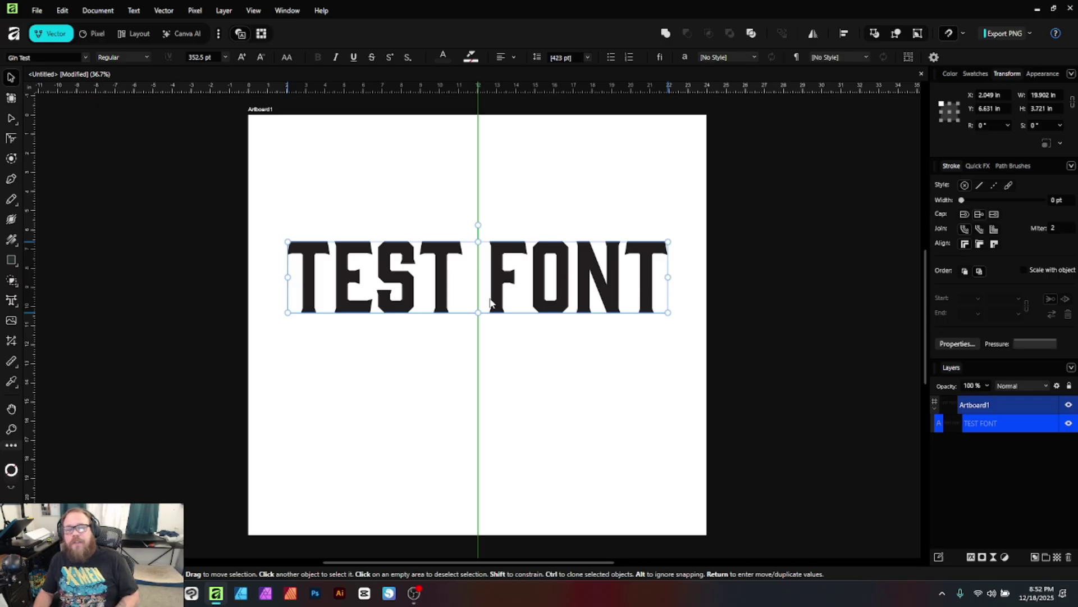
{"action": "left_click_drag", "start_coordinate": [491, 303], "coordinate": [491, 303]}
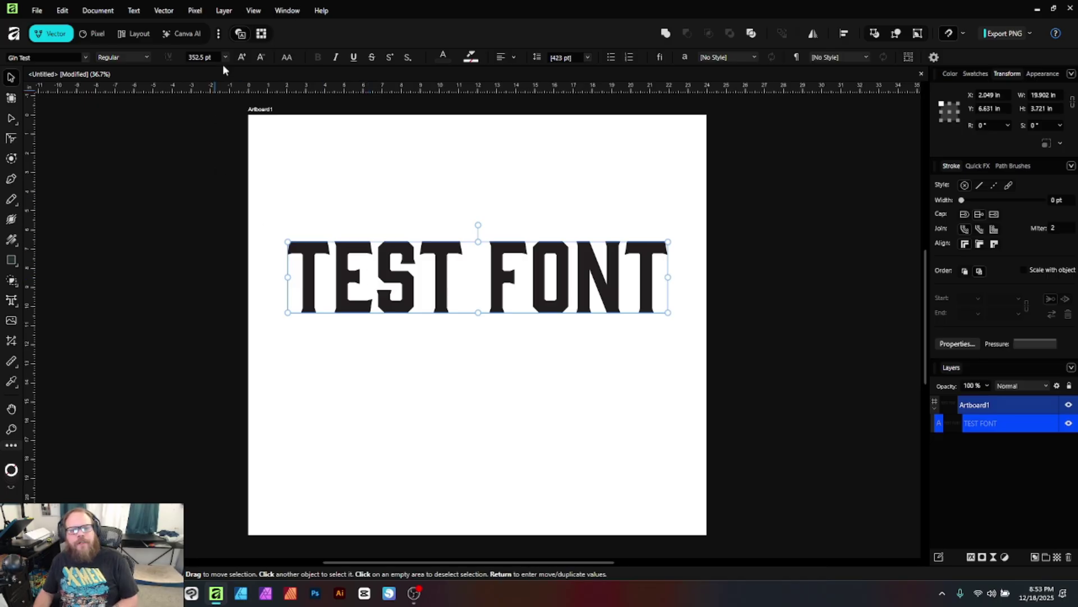
Place the TEST FONT text in a new Mesh warp group.
{"action": "left_click", "coordinate": [156, 10]}
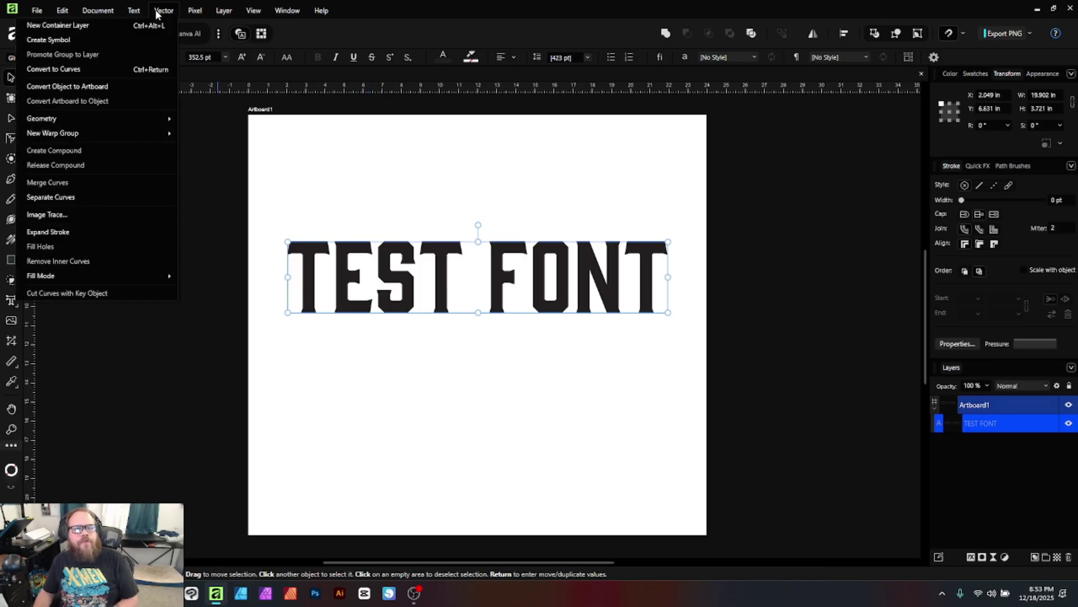
{"action": "mouse_move", "coordinate": [150, 133]}
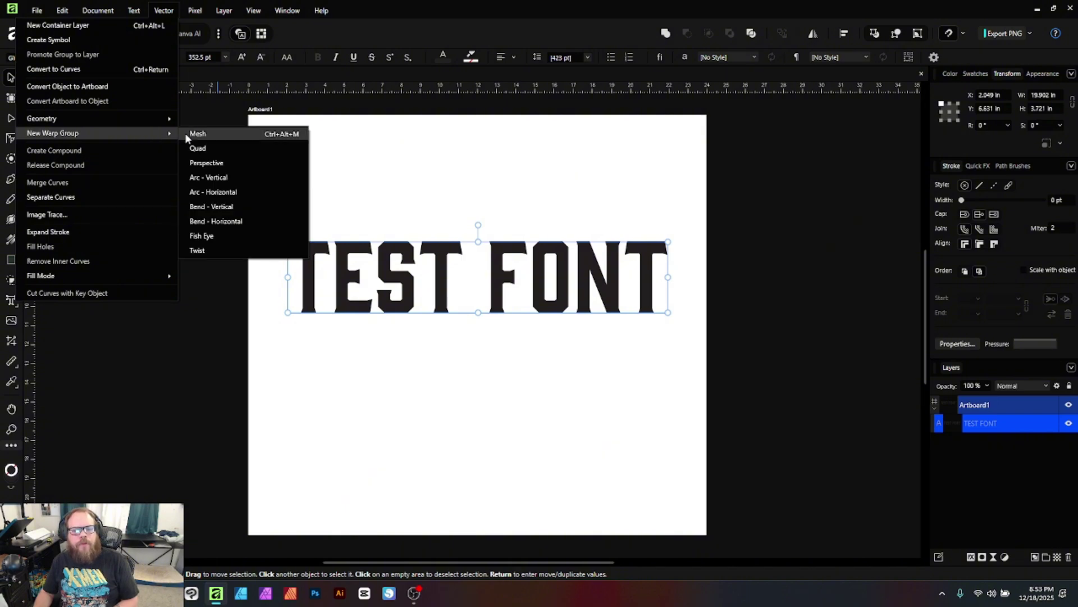
{"action": "left_click", "coordinate": [236, 140]}
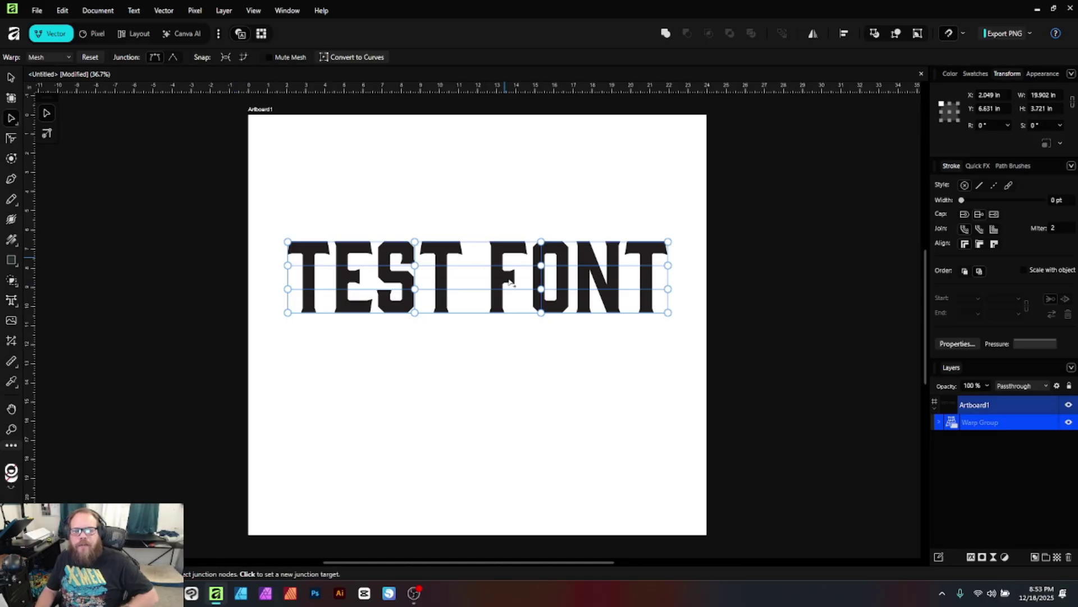
Add three vertical grid lines and one horizontal grid line to the text's warp mesh.
{"action": "left_click", "coordinate": [471, 267]}
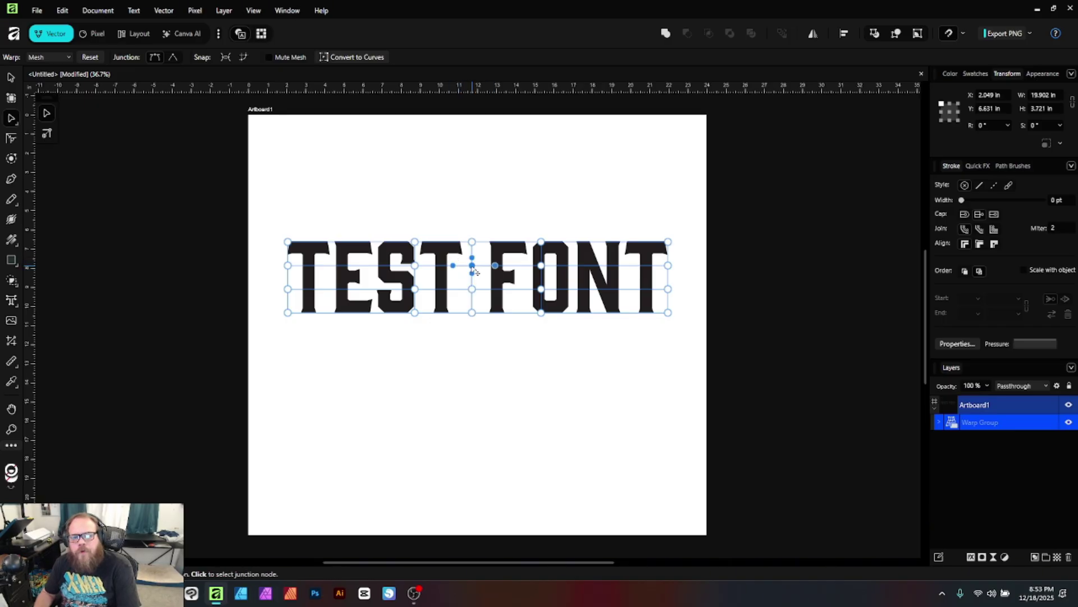
{"action": "left_click", "coordinate": [360, 288]}
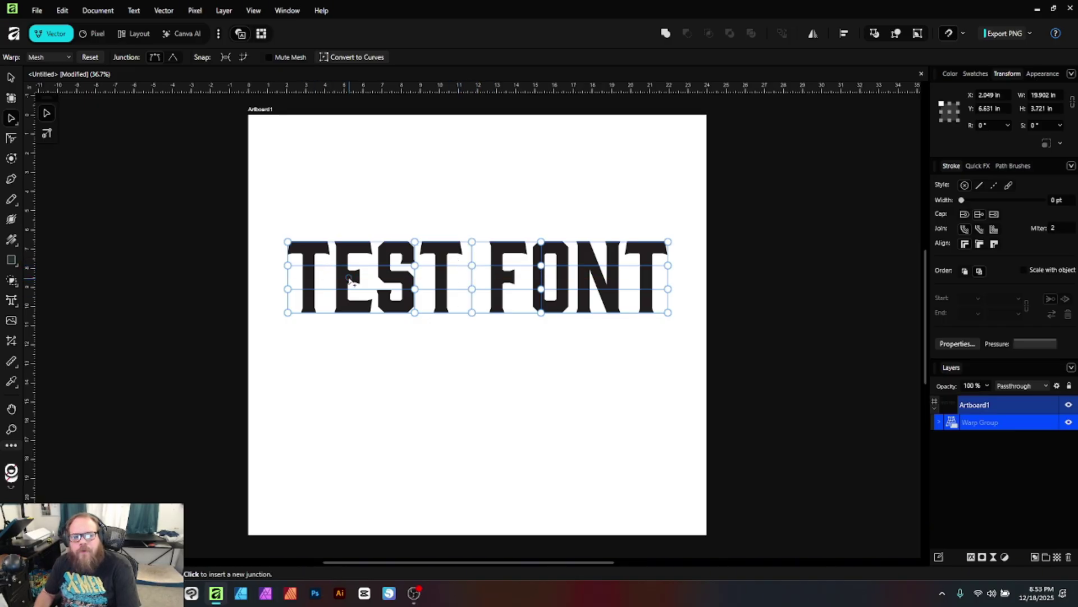
{"action": "left_click", "coordinate": [371, 288]}
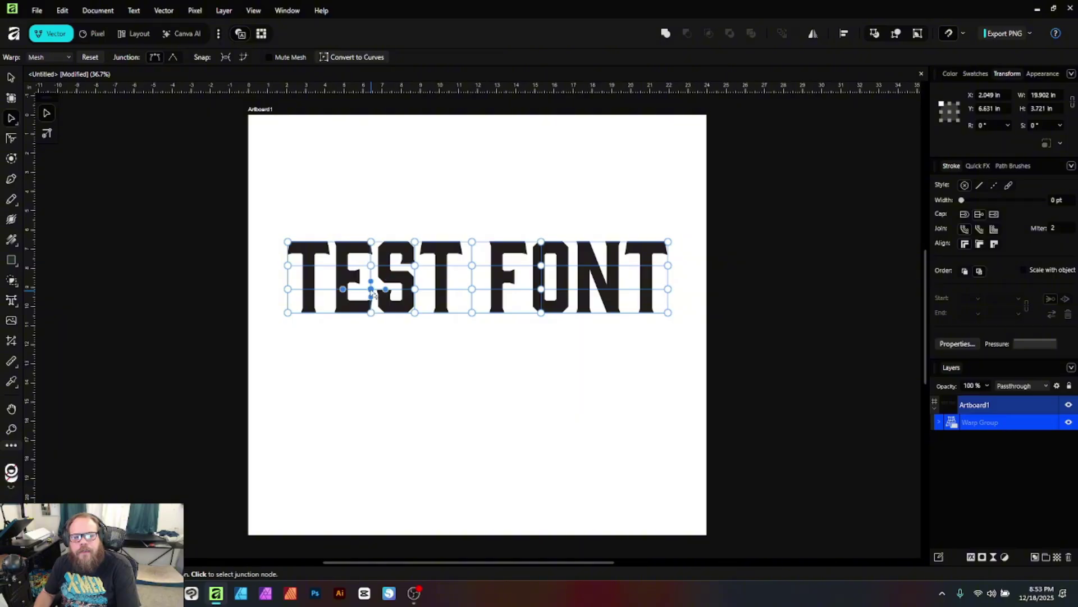
{"action": "left_click", "coordinate": [391, 267]}
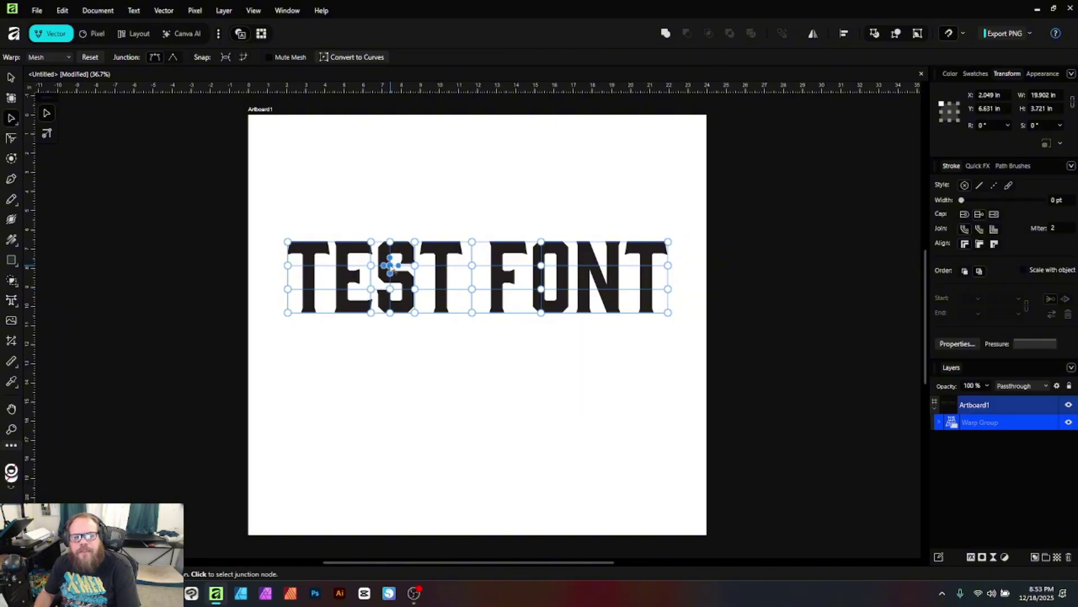
{"action": "left_click", "coordinate": [289, 280]}
Distort the mesh by pulling its lower edge down below TEST, pinching the T sideways, and bulging the F upward; deselect it.
{"action": "left_click_drag", "start_coordinate": [415, 313], "coordinate": [478, 319]}
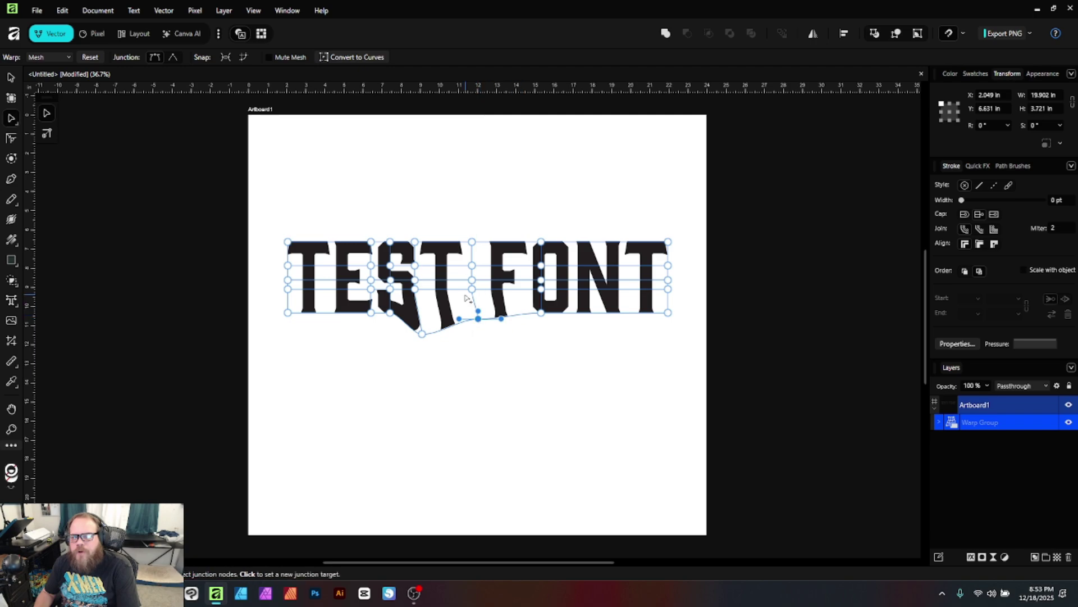
{"action": "left_click_drag", "start_coordinate": [467, 280], "coordinate": [458, 282]}
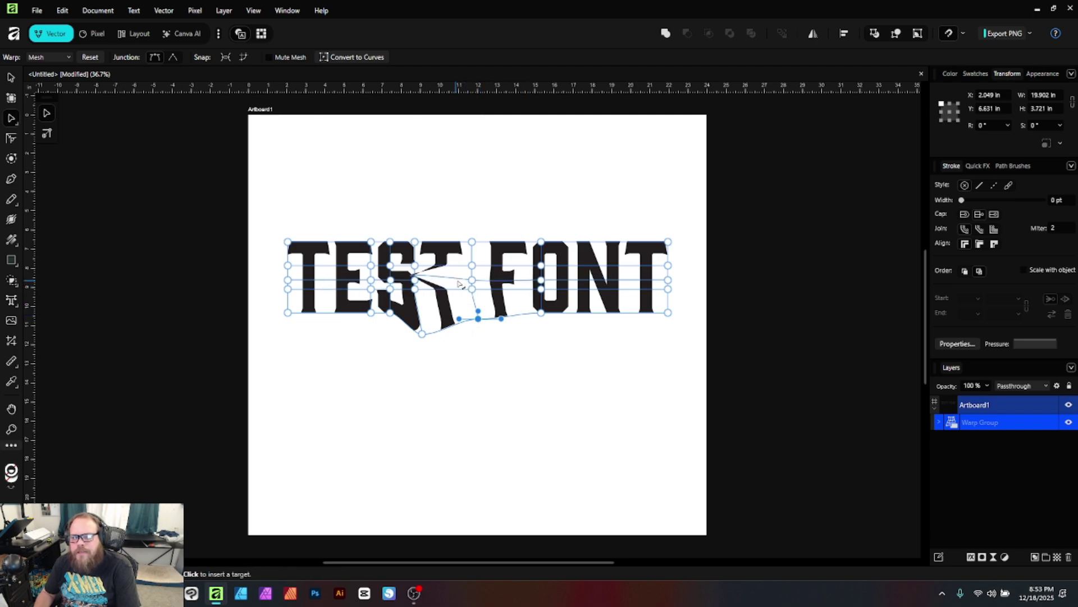
{"action": "left_click_drag", "start_coordinate": [533, 264], "coordinate": [519, 209]}
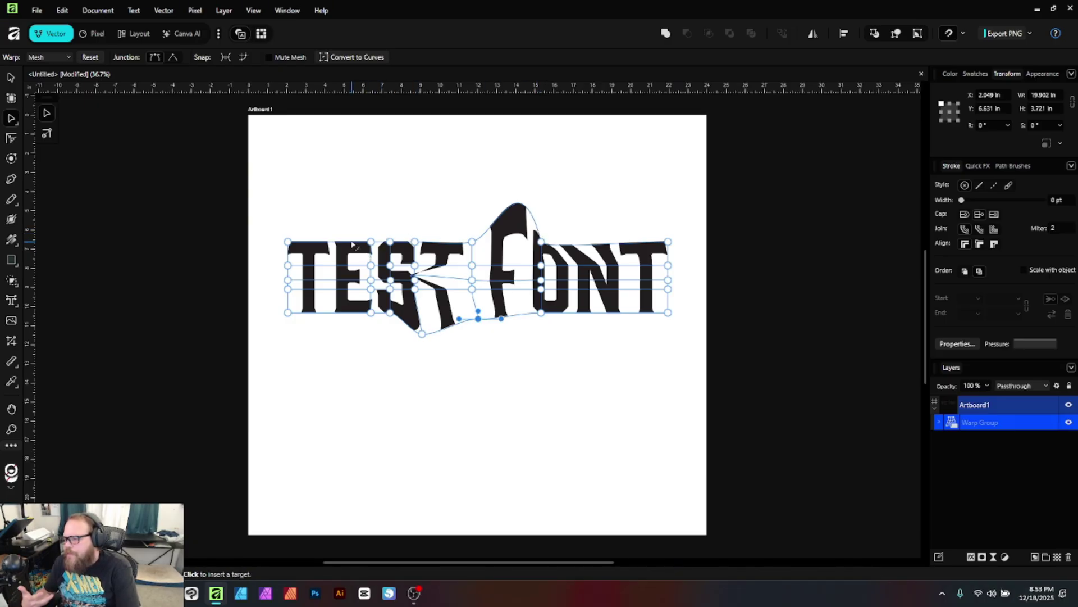
{"action": "left_click", "coordinate": [332, 146]}
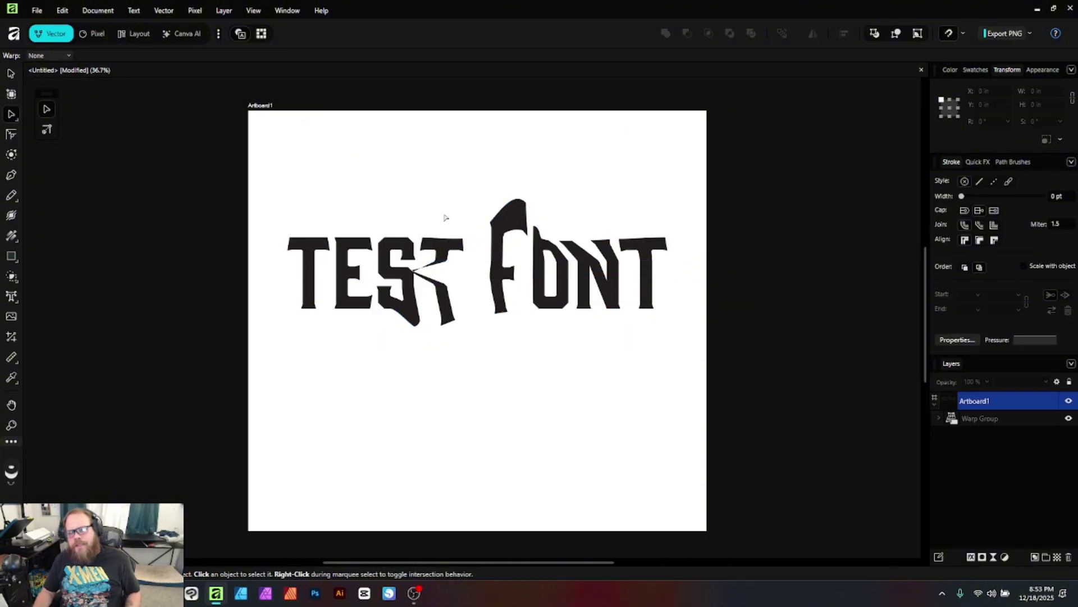
Undo the mesh distortions and the added grid lines, back to the undistorted text with its default mesh.
{"action": "left_click", "coordinate": [446, 225]}
{"action": "key", "text": "ctrl+z"}
{"action": "key", "text": "ctrl+z"}
{"action": "key", "text": "ctrl+z"}
{"action": "key", "text": "ctrl+z"}
{"action": "key", "text": "ctrl+z"}
{"action": "key", "text": "ctrl+z"}
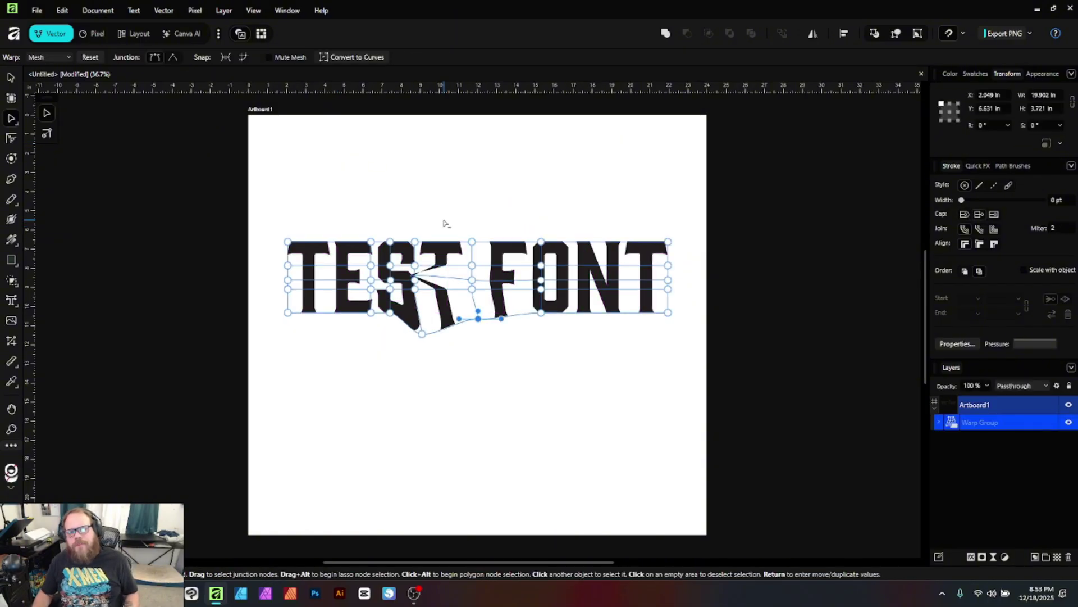
{"action": "key", "text": "ctrl+z"}
{"action": "key", "text": "ctrl+z"}
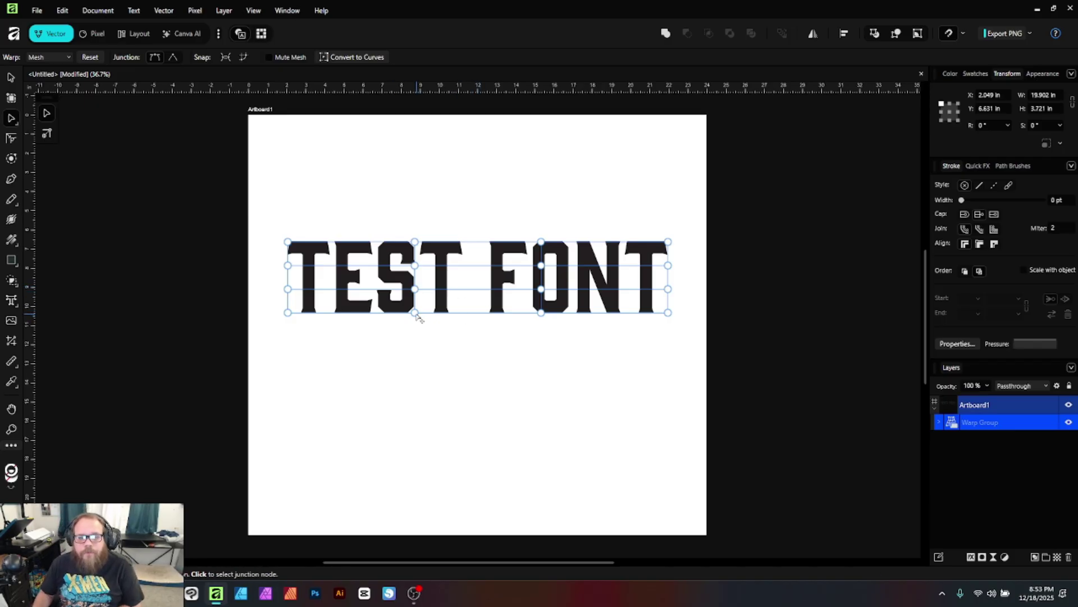
Reshape the text into a wave by shifting the mesh's bottom-edge nodes up and down and raising the top node above the O.
{"action": "mouse_move", "coordinate": [415, 313]}
{"action": "left_mouse_down"}
{"action": "mouse_move", "coordinate": [427, 301]}
{"action": "mouse_move", "coordinate": [414, 299]}
{"action": "left_mouse_up"}
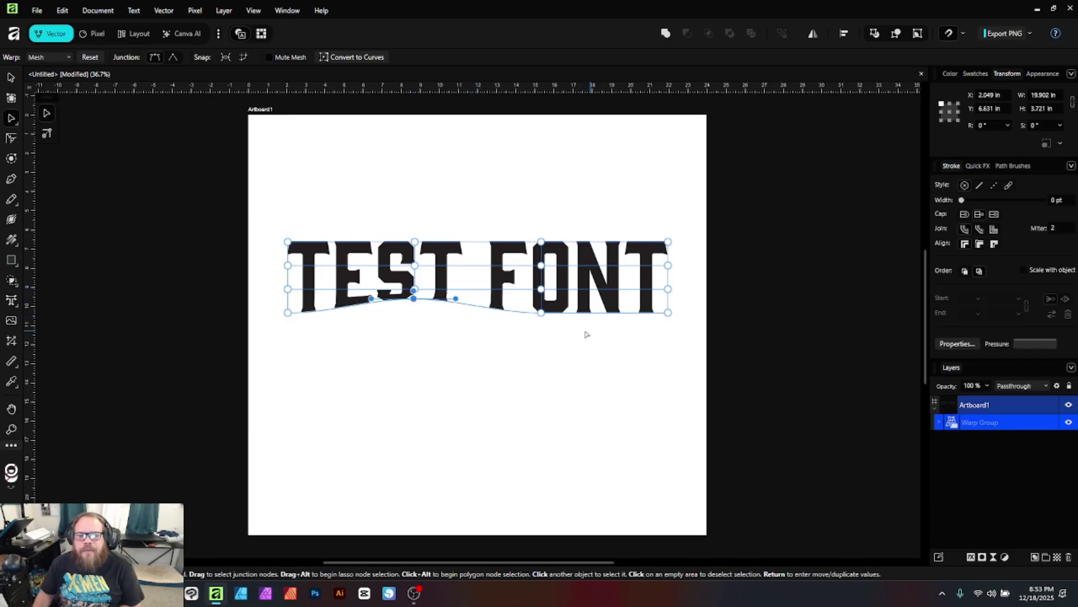
{"action": "left_click_drag", "start_coordinate": [540, 313], "coordinate": [539, 344]}
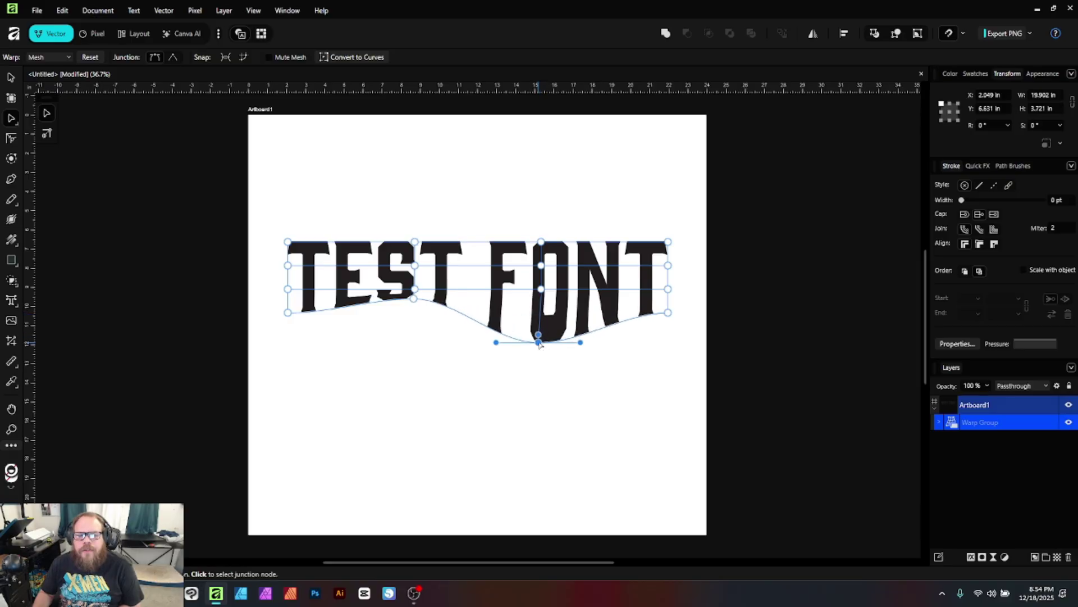
{"action": "left_click_drag", "start_coordinate": [668, 313], "coordinate": [669, 304]}
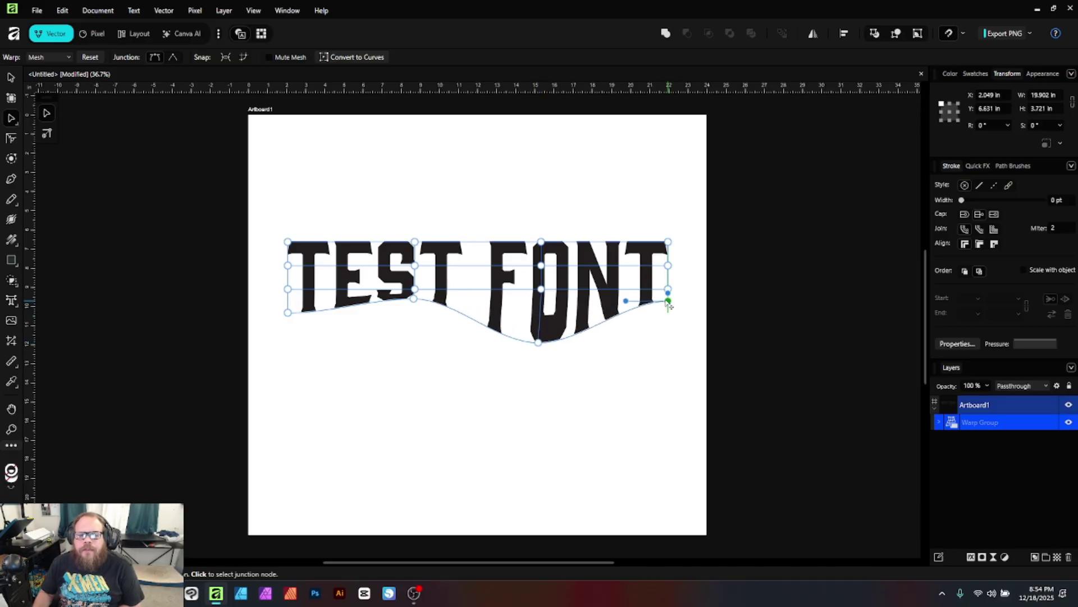
{"action": "left_click_drag", "start_coordinate": [286, 313], "coordinate": [287, 334]}
{"action": "mouse_move", "coordinate": [538, 342]}
{"action": "left_mouse_down"}
{"action": "mouse_move", "coordinate": [542, 314]}
{"action": "mouse_move", "coordinate": [543, 331]}
{"action": "left_mouse_up"}
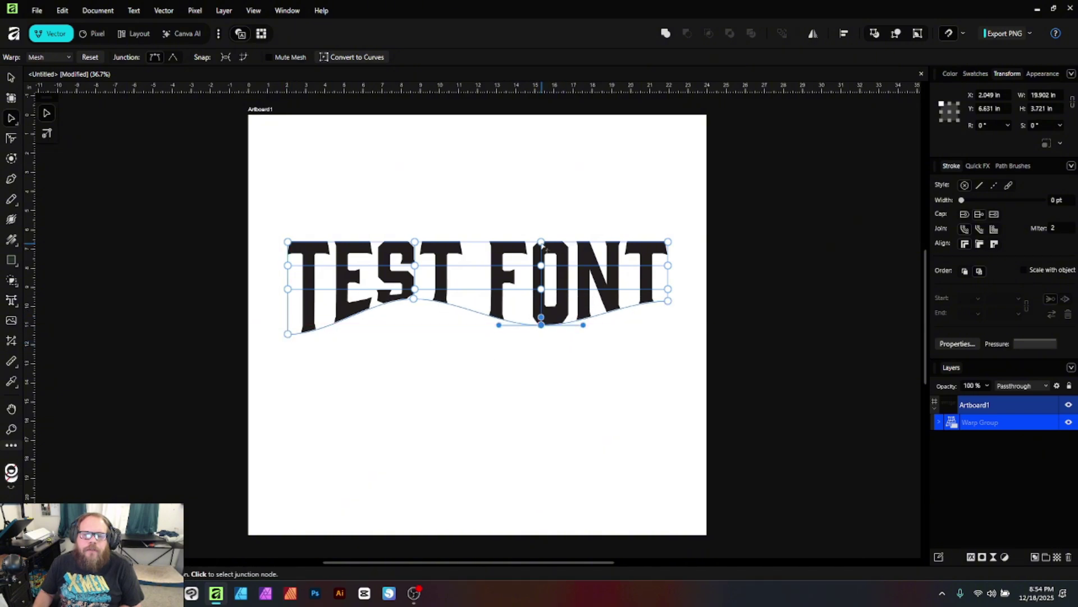
{"action": "mouse_move", "coordinate": [542, 247]}
{"action": "left_mouse_down"}
{"action": "mouse_move", "coordinate": [542, 260]}
{"action": "mouse_move", "coordinate": [541, 231]}
{"action": "left_mouse_up"}
{"action": "left_click", "coordinate": [356, 187]}
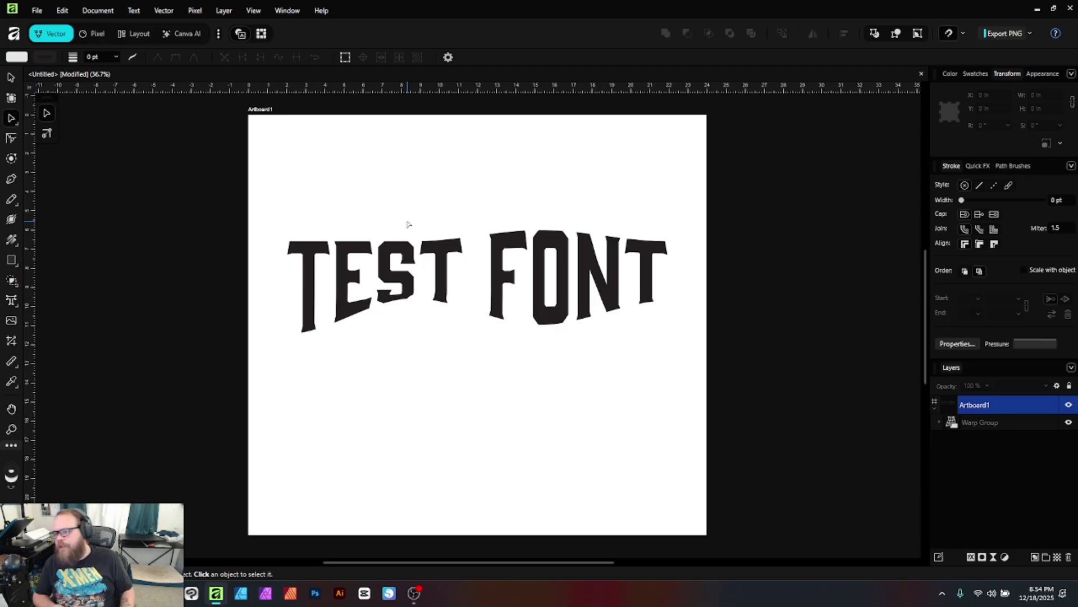
Undo all the wave adjustments to the mesh nodes so the text is straight again.
{"action": "key", "text": "ctrl+z"}
{"action": "key", "text": "ctrl+z"}
{"action": "key", "text": "ctrl+z"}
{"action": "key", "text": "ctrl+z"}
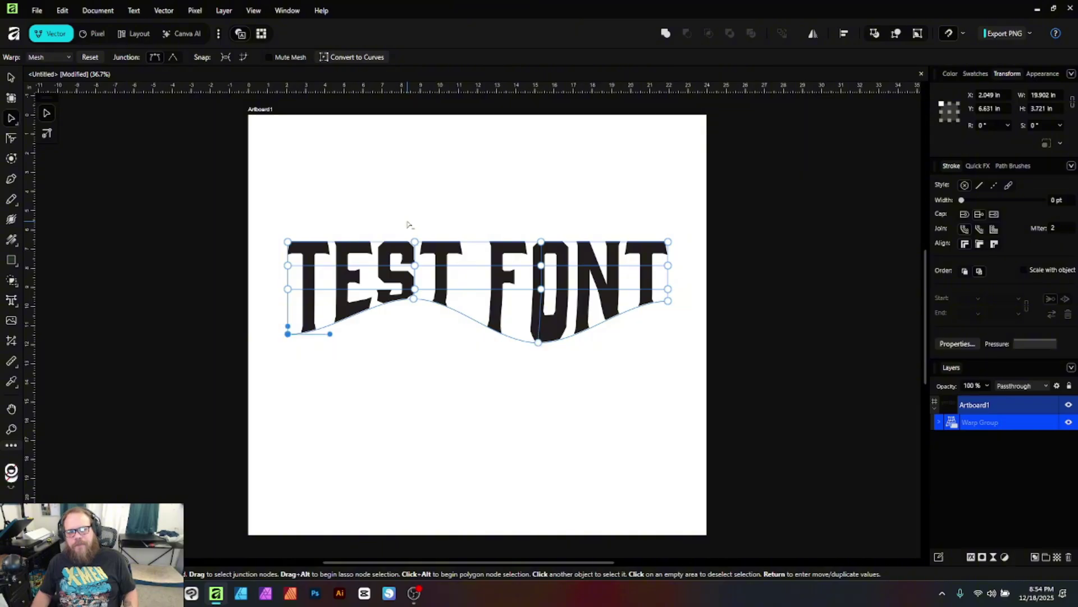
{"action": "key", "text": "ctrl+z"}
{"action": "key", "text": "ctrl+z"}
{"action": "key", "text": "ctrl+z"}
{"action": "key", "text": "ctrl+z"}
{"action": "key", "text": "ctrl+z"}
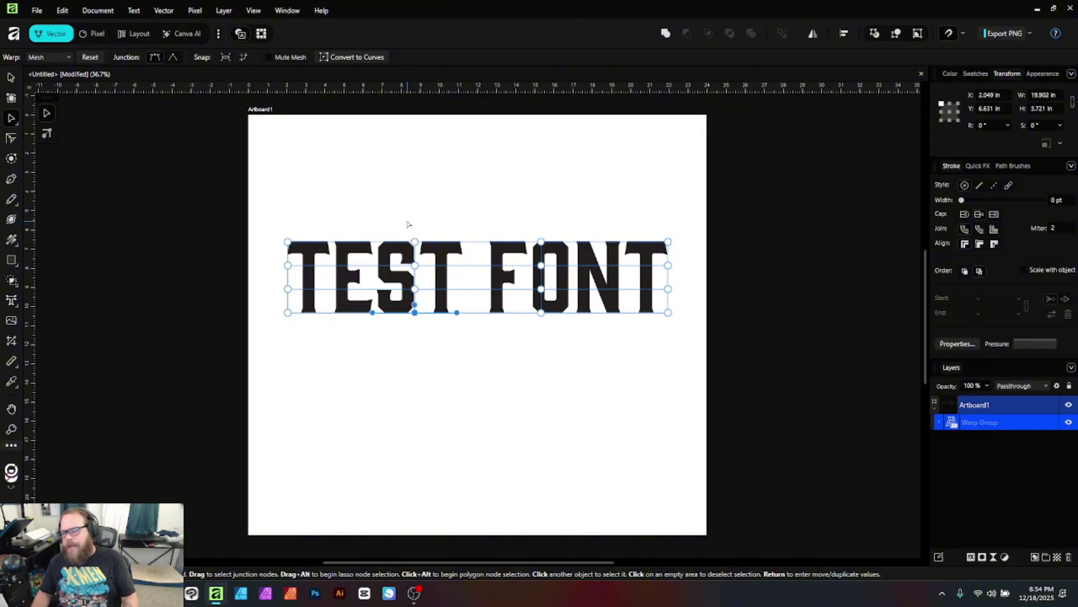
Switch the text's warp to Quad, pull its upper-right corner up and inward, and raise its lower-left corner slightly.
{"action": "left_click", "coordinate": [46, 57]}
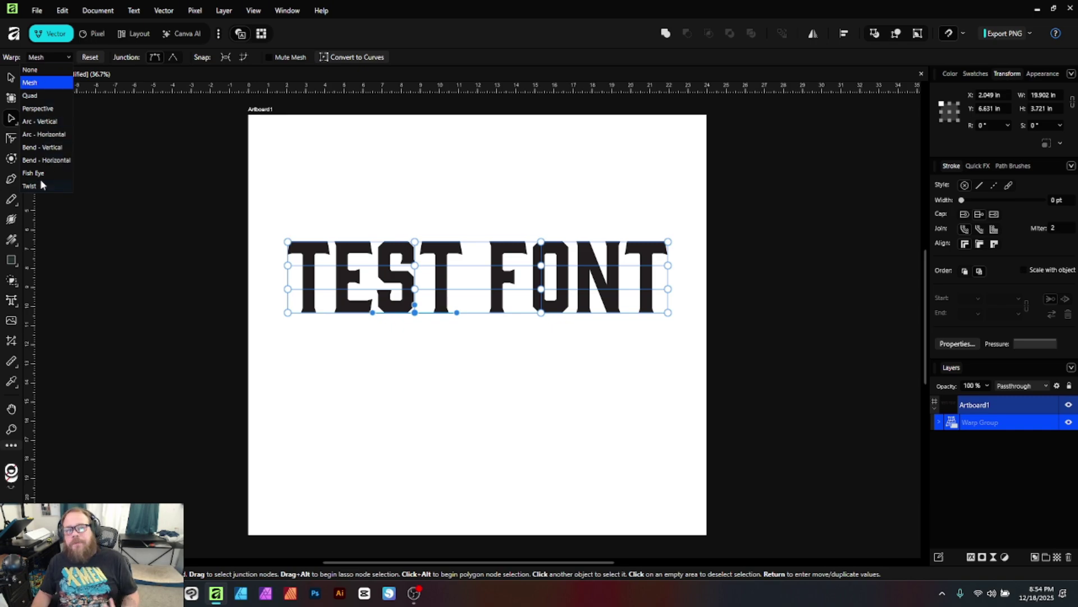
{"action": "left_click", "coordinate": [41, 96]}
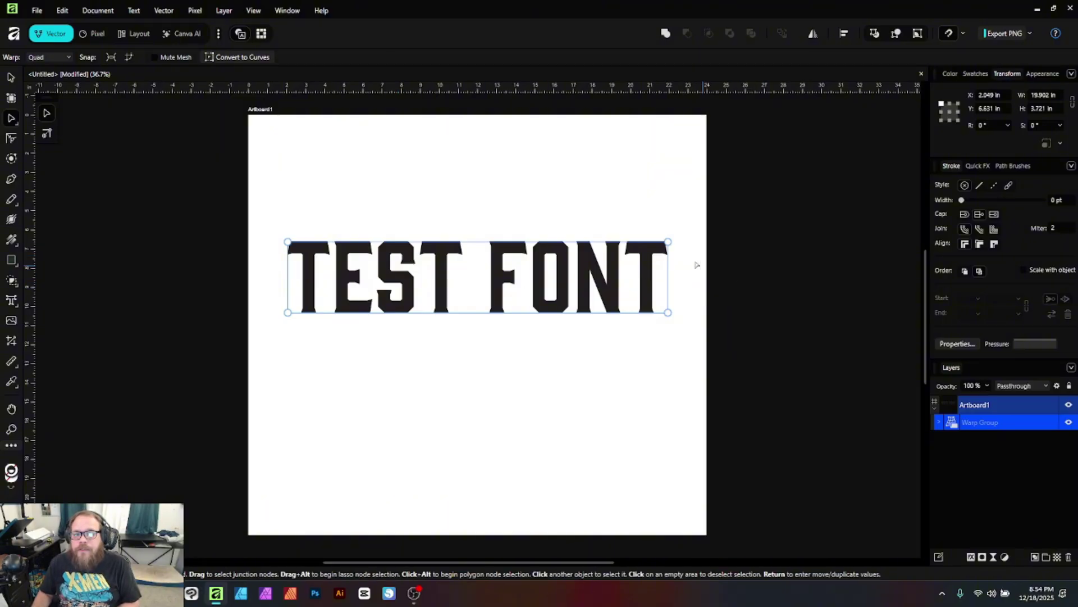
{"action": "left_click_drag", "start_coordinate": [669, 244], "coordinate": [633, 168]}
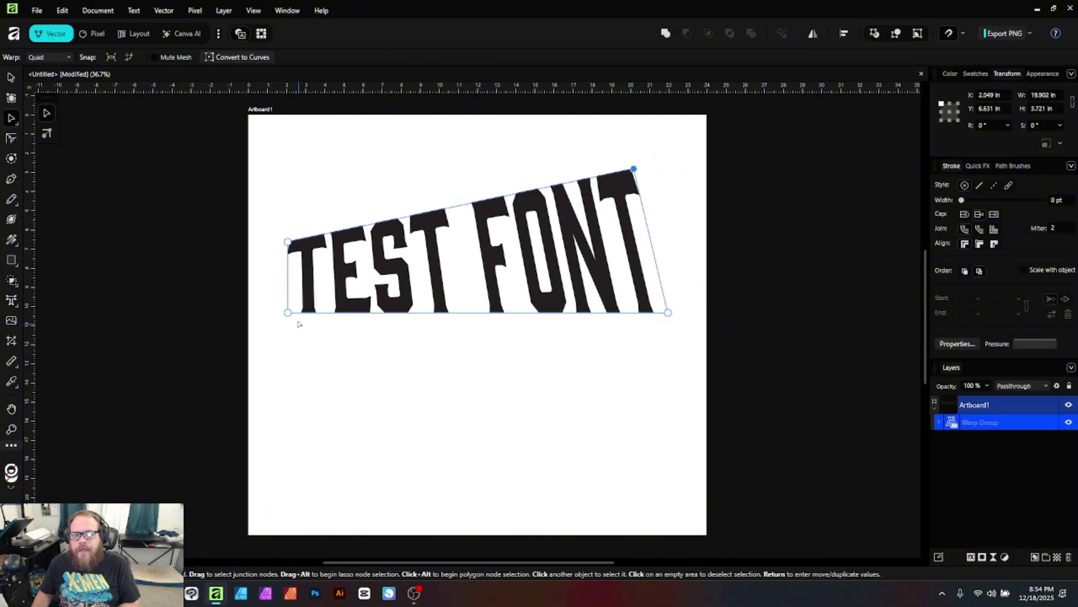
{"action": "mouse_move", "coordinate": [288, 312]}
{"action": "left_mouse_down"}
{"action": "mouse_move", "coordinate": [287, 361]}
{"action": "mouse_move", "coordinate": [494, 365]}
{"action": "mouse_move", "coordinate": [674, 329]}
{"action": "mouse_move", "coordinate": [672, 318]}
{"action": "mouse_move", "coordinate": [404, 333]}
{"action": "mouse_move", "coordinate": [257, 322]}
{"action": "mouse_move", "coordinate": [294, 299]}
{"action": "left_mouse_up"}
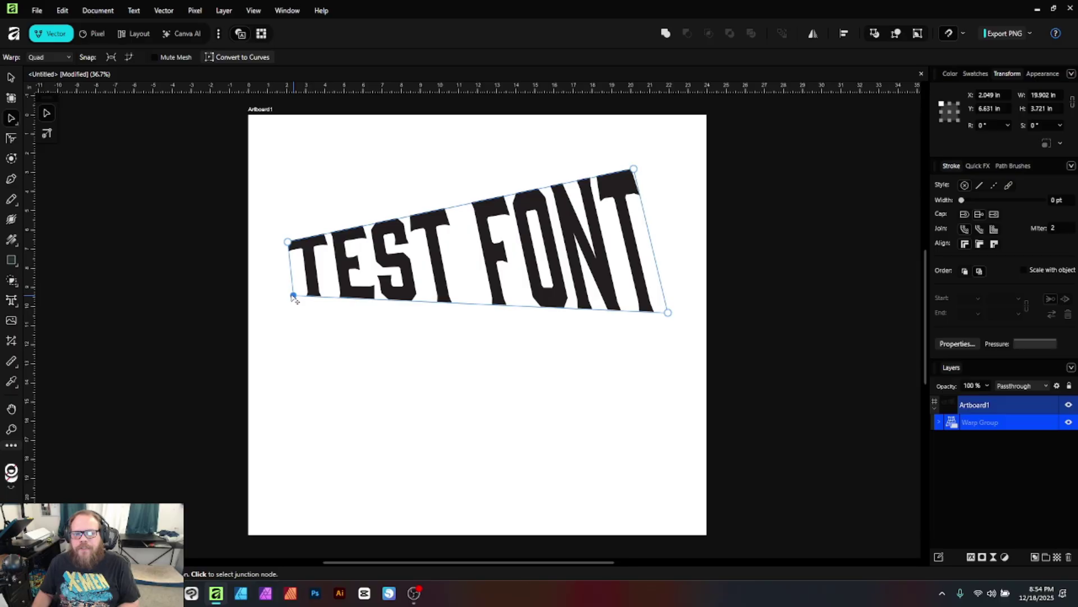
{"action": "key", "text": "v"}
{"action": "left_click", "coordinate": [554, 414]}
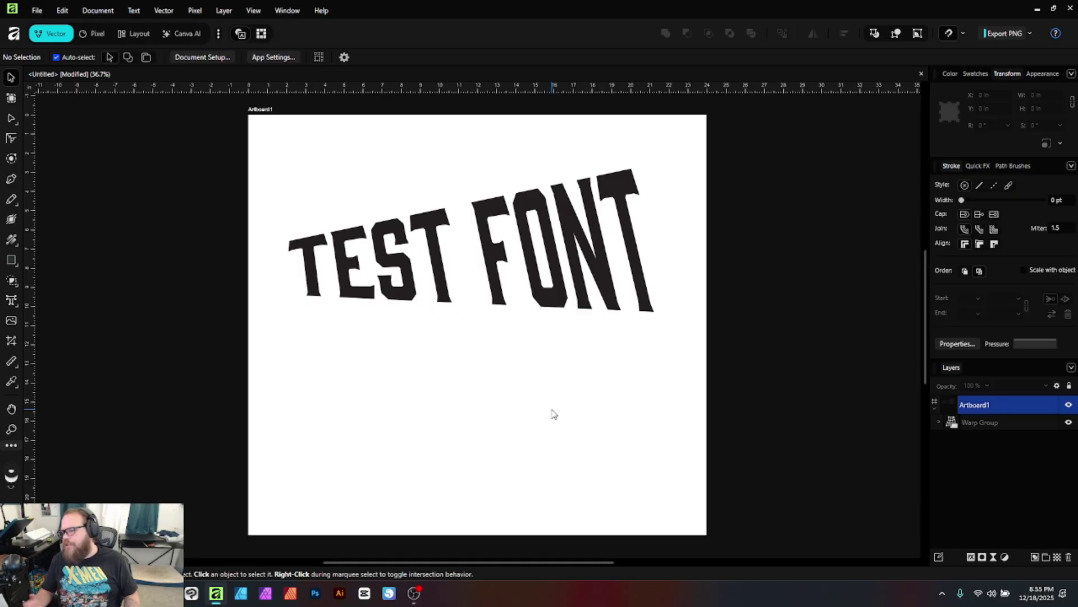
Try changing the warped text to TESTING FONT inside the warp group, and undo the edit.
{"action": "double_click", "coordinate": [410, 258]}
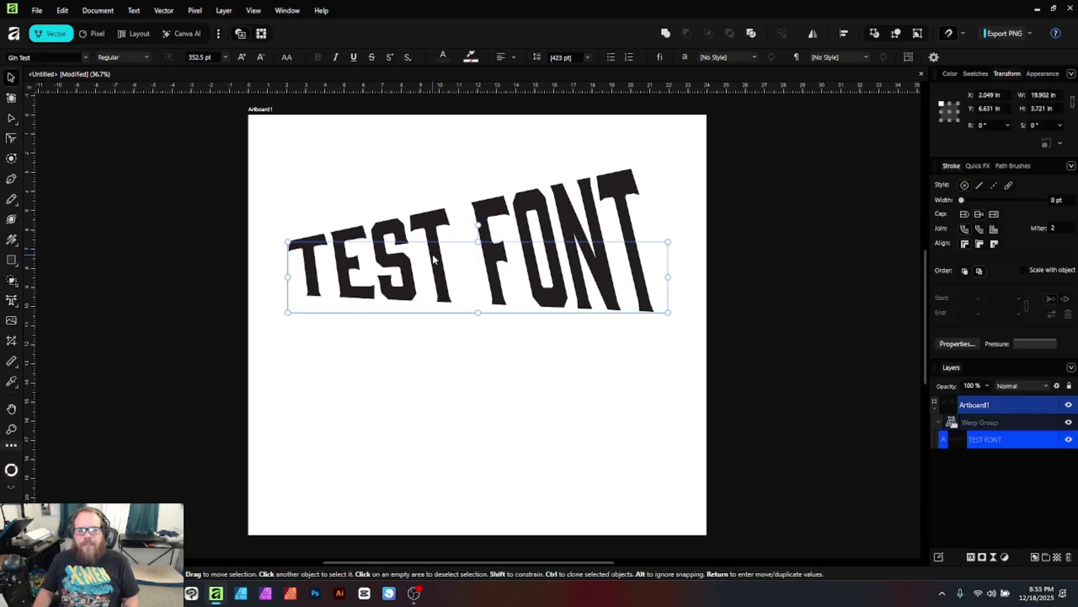
{"action": "double_click", "coordinate": [433, 259]}
{"action": "left_click", "coordinate": [439, 254]}
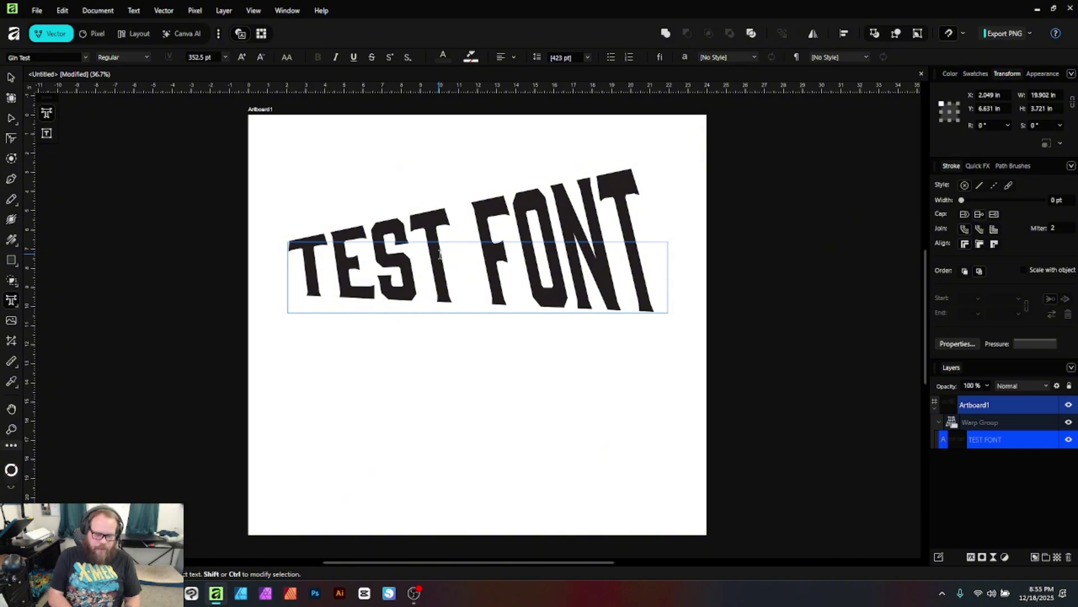
{"action": "type", "text": "ING"}
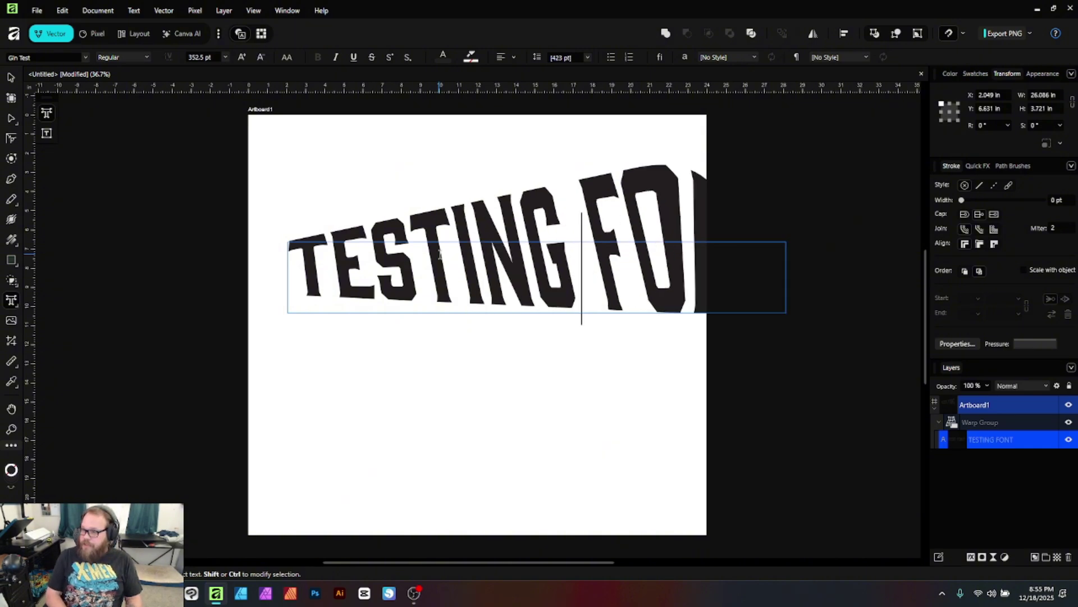
{"action": "key", "text": "ctrl+z"}
{"action": "double_click", "coordinate": [439, 254]}
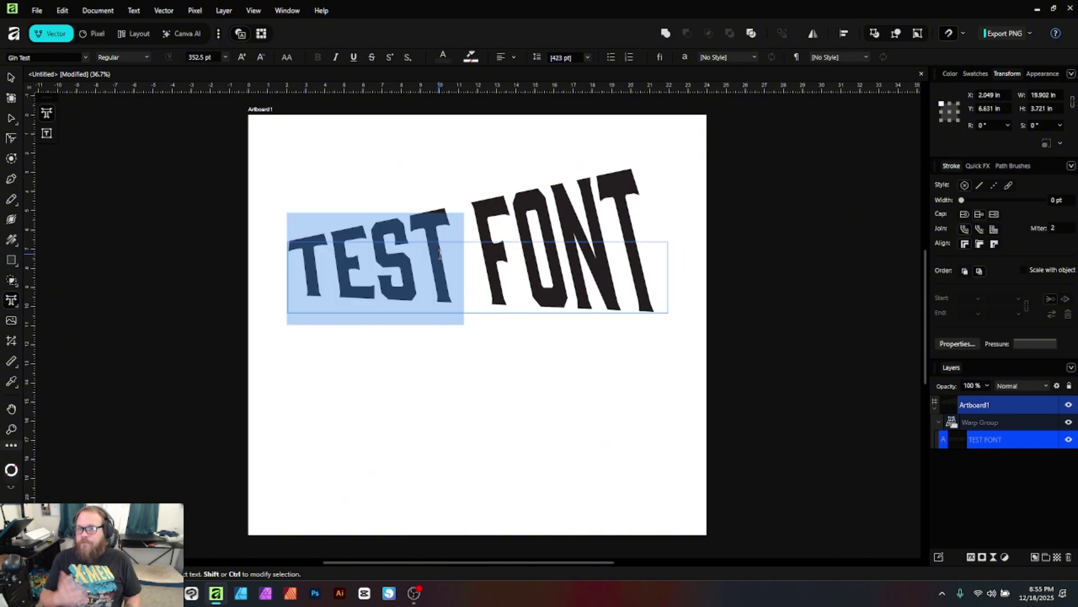
{"action": "left_click", "coordinate": [10, 80]}
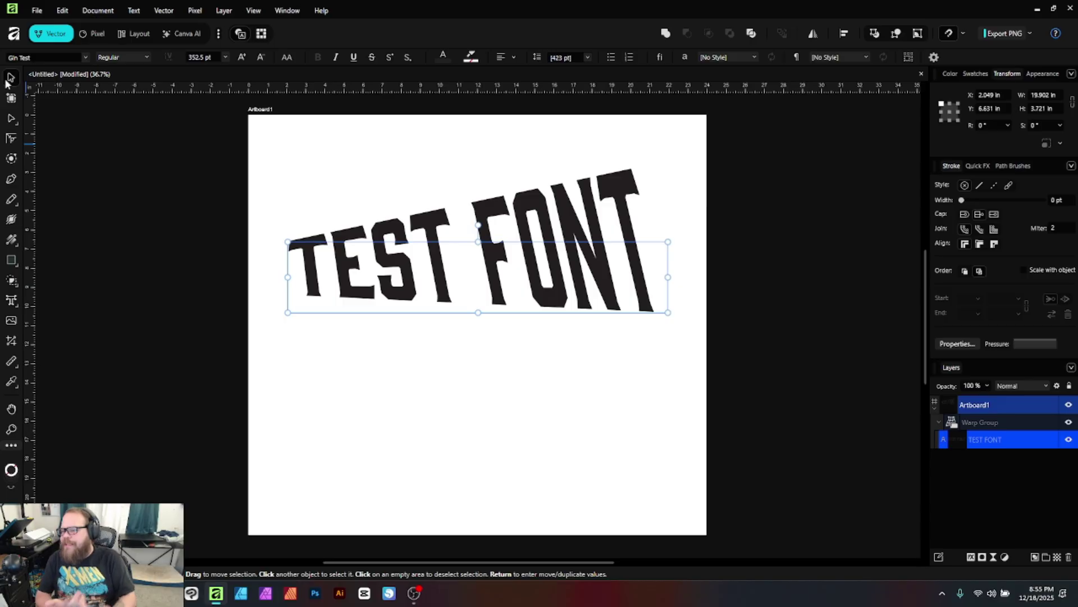
Switch the text's warp to Perspective with its lower-right corner pulled inward, and move the warp group down slightly to Y 7.543 in.
{"action": "key", "text": "a"}
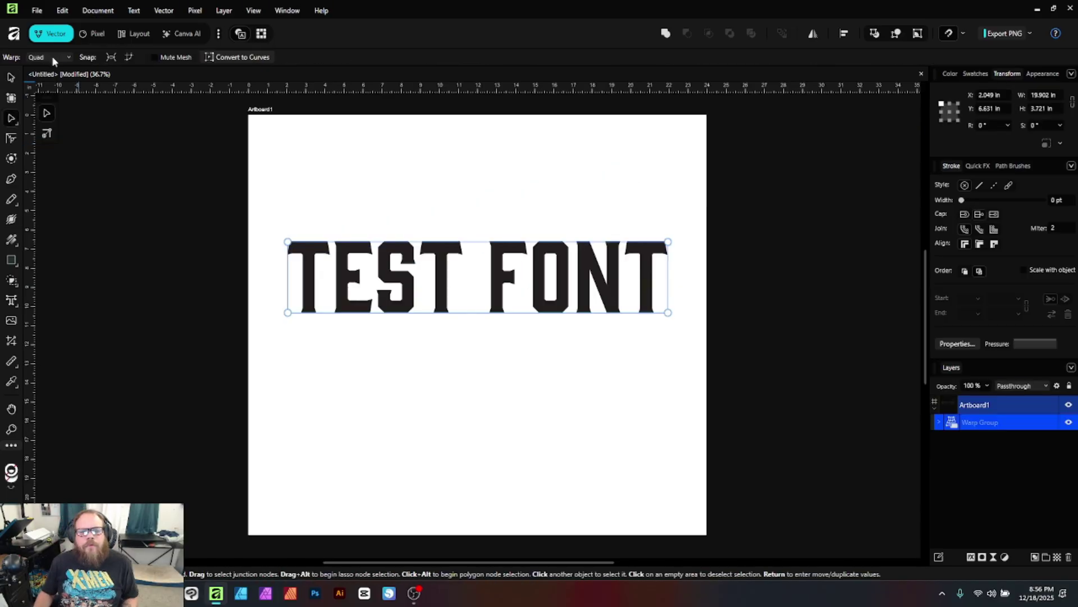
{"action": "left_click", "coordinate": [52, 58]}
{"action": "left_click", "coordinate": [52, 58]}
{"action": "left_click", "coordinate": [53, 58]}
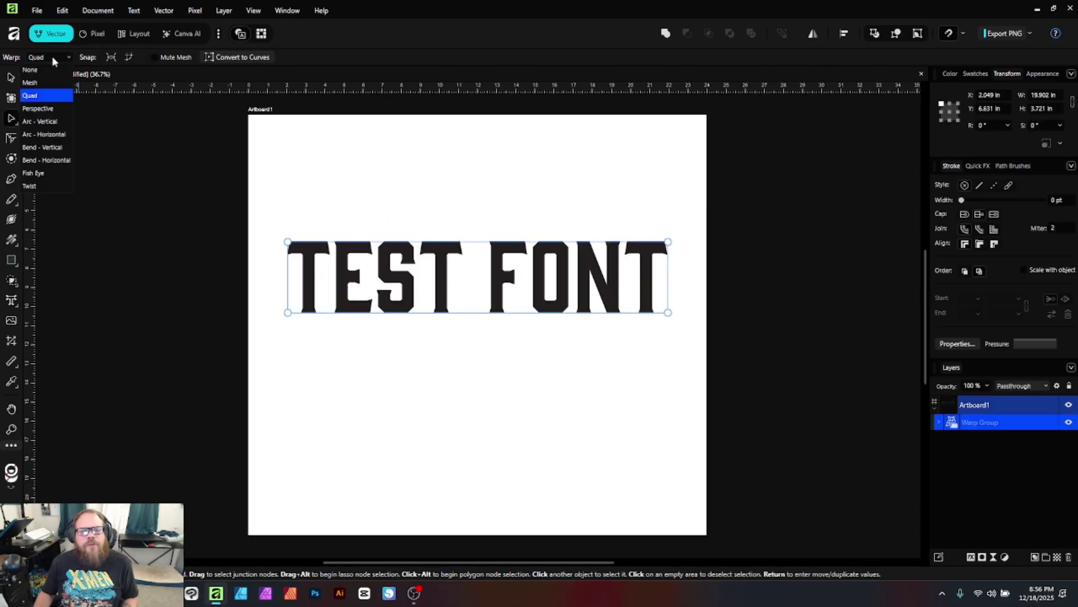
{"action": "left_click", "coordinate": [43, 110]}
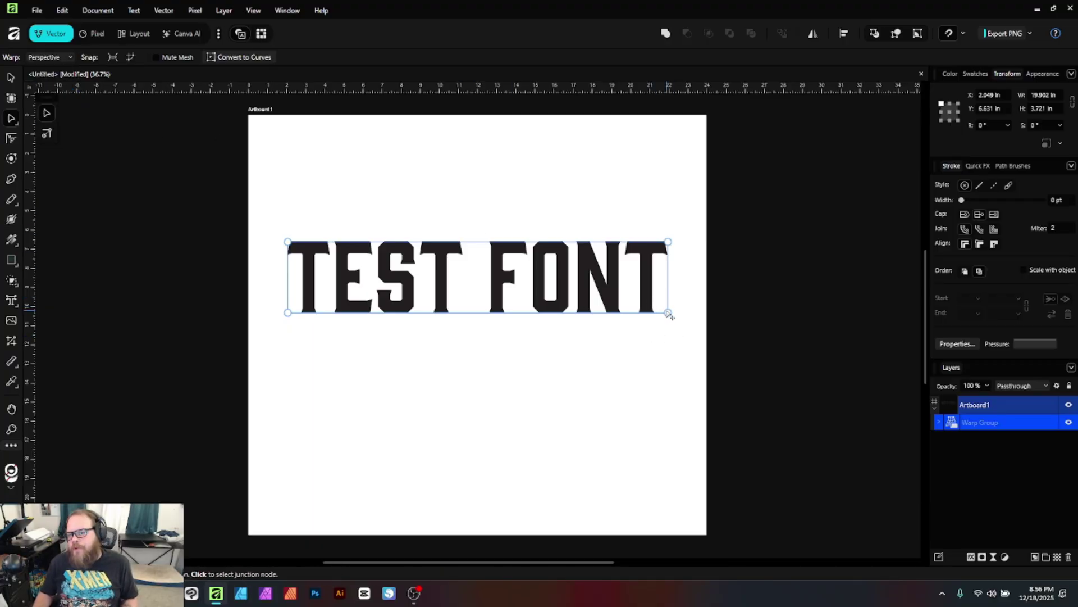
{"action": "mouse_move", "coordinate": [669, 312]}
{"action": "left_mouse_down"}
{"action": "mouse_move", "coordinate": [347, 320]}
{"action": "mouse_move", "coordinate": [428, 328]}
{"action": "mouse_move", "coordinate": [668, 270]}
{"action": "mouse_move", "coordinate": [656, 381]}
{"action": "mouse_move", "coordinate": [651, 312]}
{"action": "left_mouse_up"}
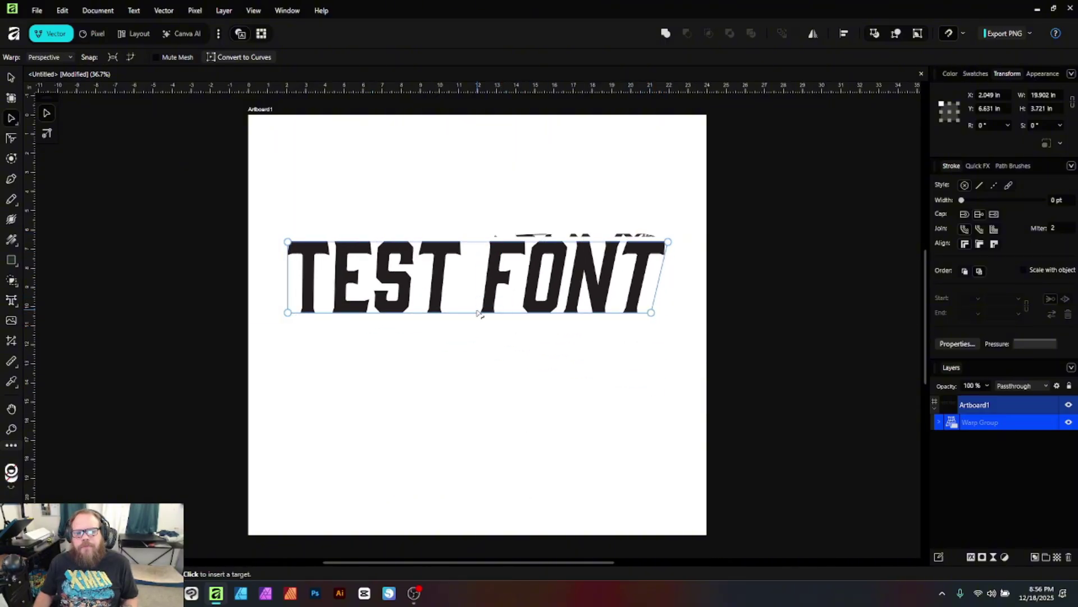
{"action": "key", "text": "v"}
{"action": "left_click_drag", "start_coordinate": [496, 264], "coordinate": [497, 282]}
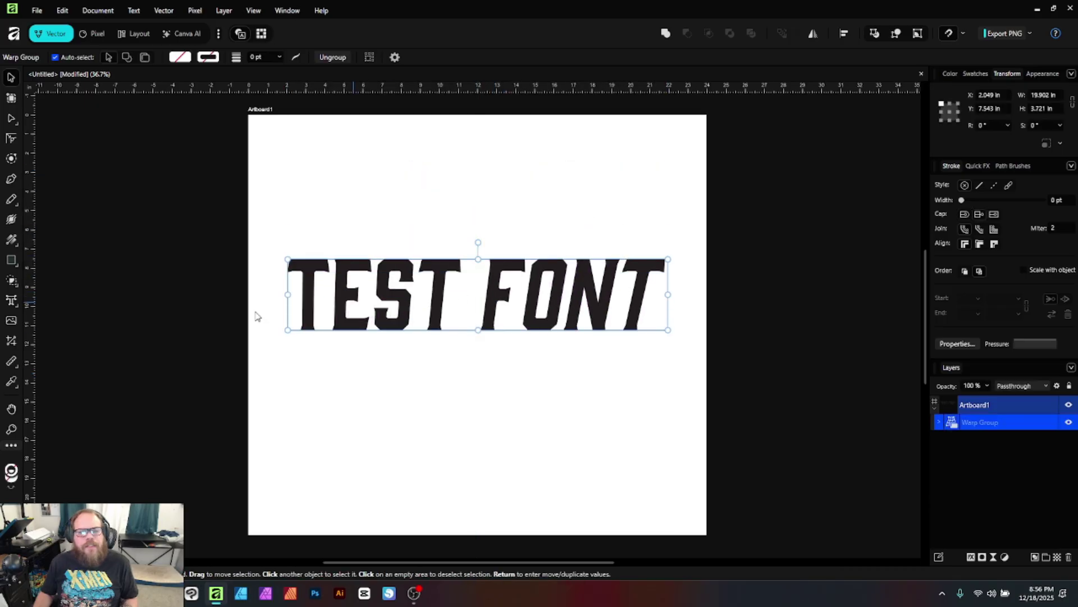
Change the text's warp to Arc - Vertical and set its value to -6 %.
{"action": "left_click", "coordinate": [12, 118]}
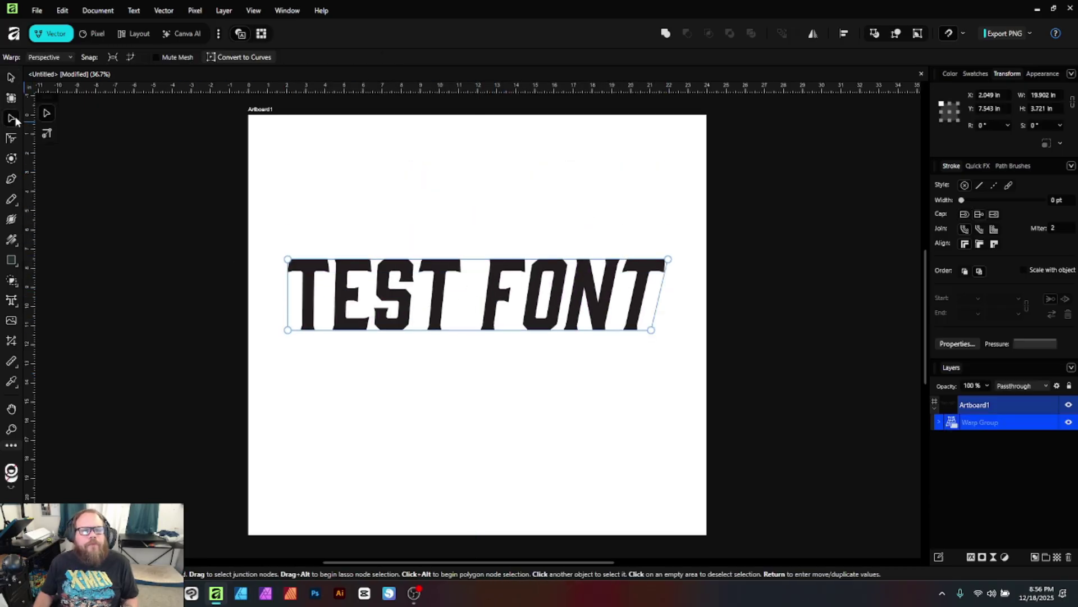
{"action": "left_click", "coordinate": [51, 58]}
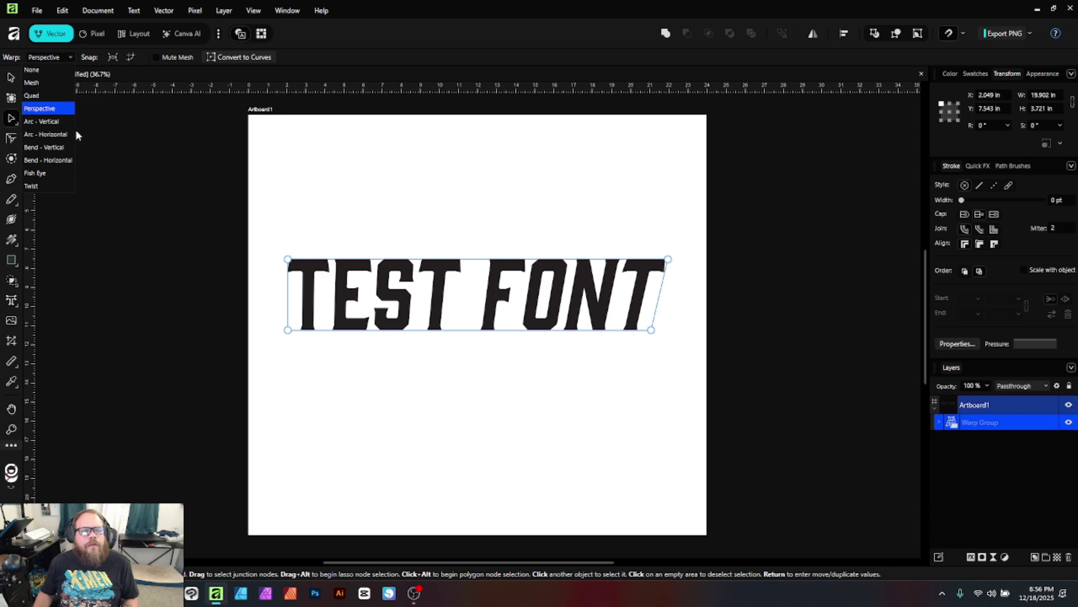
{"action": "left_click", "coordinate": [62, 121]}
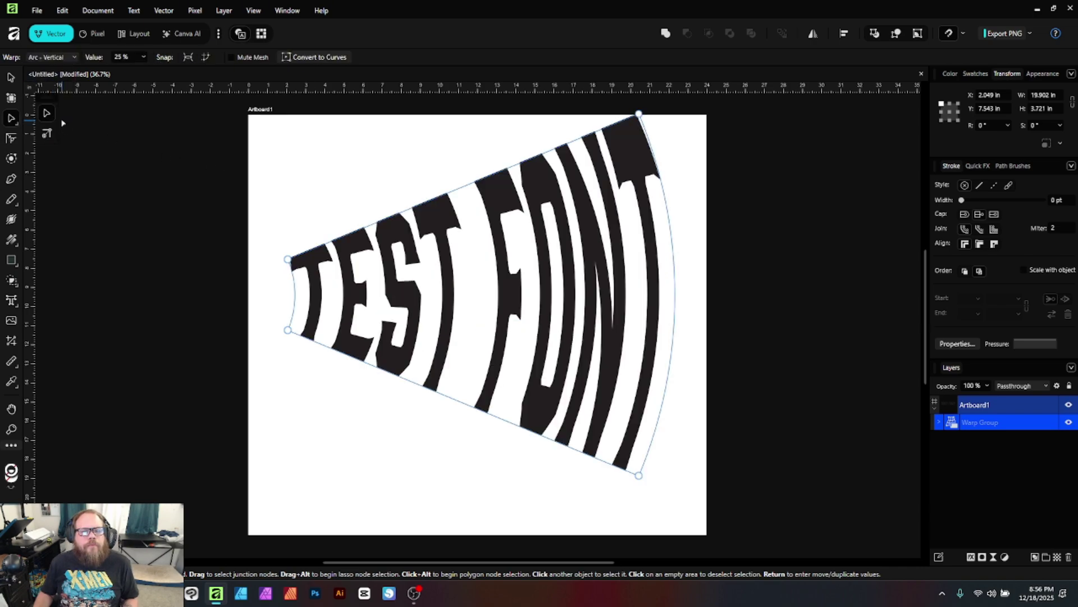
{"action": "left_click", "coordinate": [144, 57]}
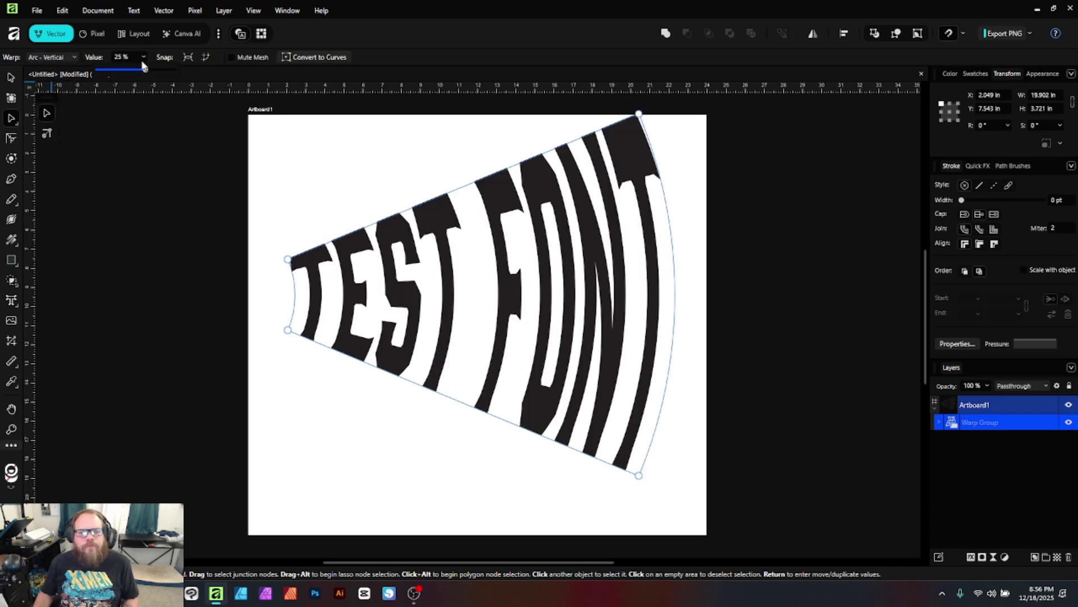
{"action": "left_click_drag", "start_coordinate": [143, 70], "coordinate": [78, 62]}
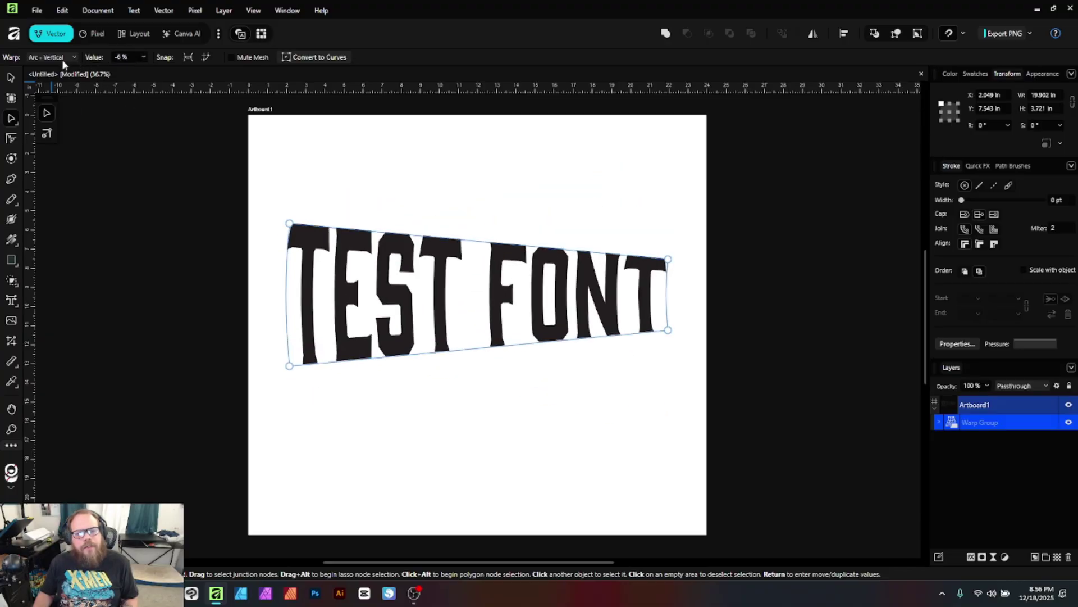
Change the text's warp to Arc - Horizontal and set its value to -12 %.
{"action": "left_click", "coordinate": [76, 58]}
{"action": "left_click", "coordinate": [69, 135]}
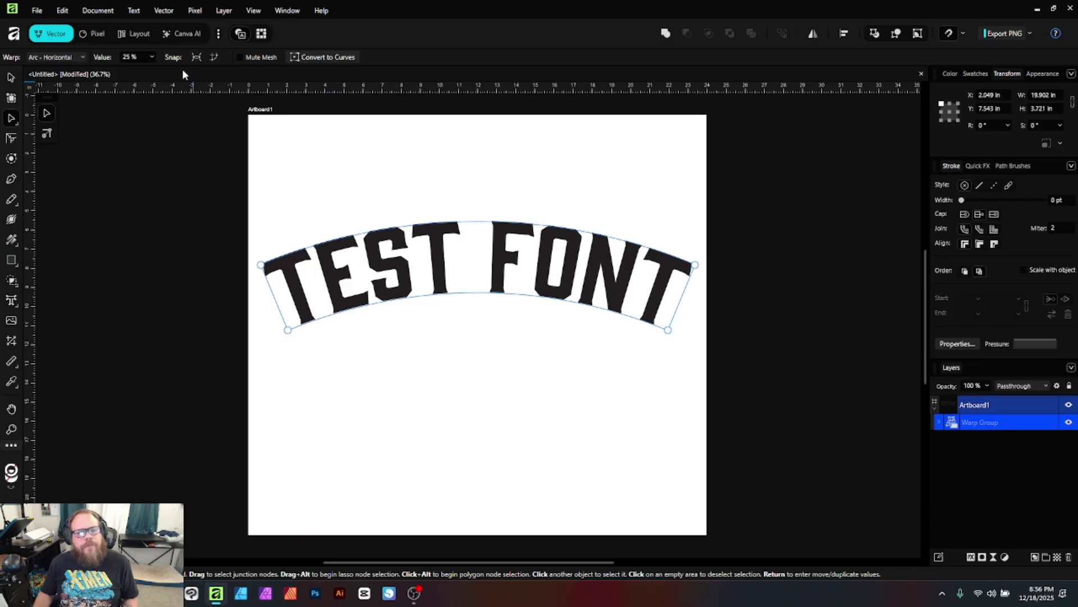
{"action": "left_click", "coordinate": [152, 61]}
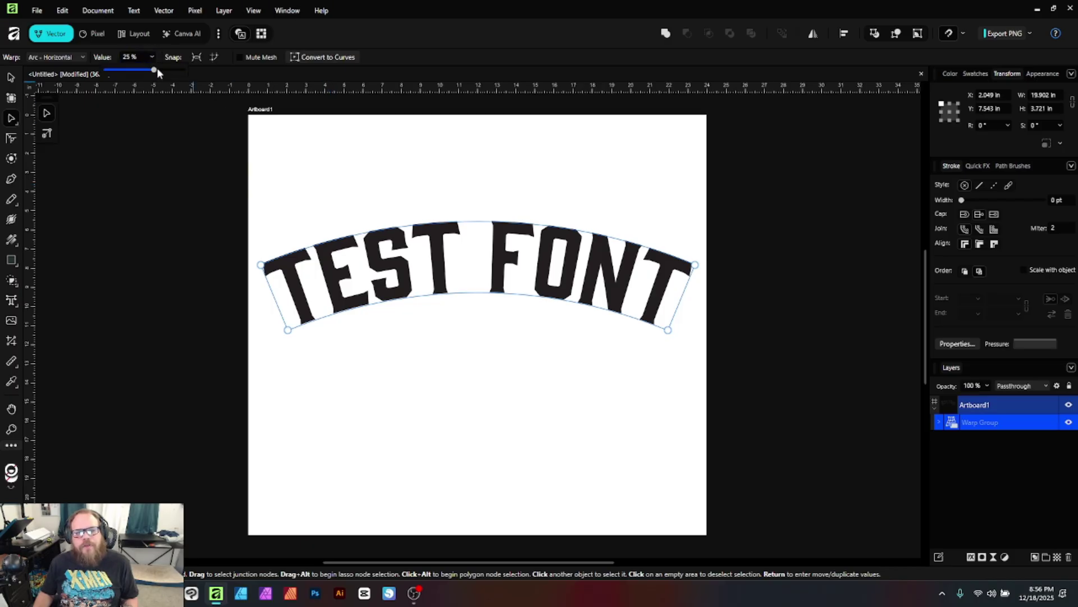
{"action": "mouse_move", "coordinate": [158, 69]}
{"action": "left_mouse_down"}
{"action": "mouse_move", "coordinate": [135, 69]}
{"action": "mouse_move", "coordinate": [170, 73]}
{"action": "mouse_move", "coordinate": [141, 77]}
{"action": "left_mouse_up"}
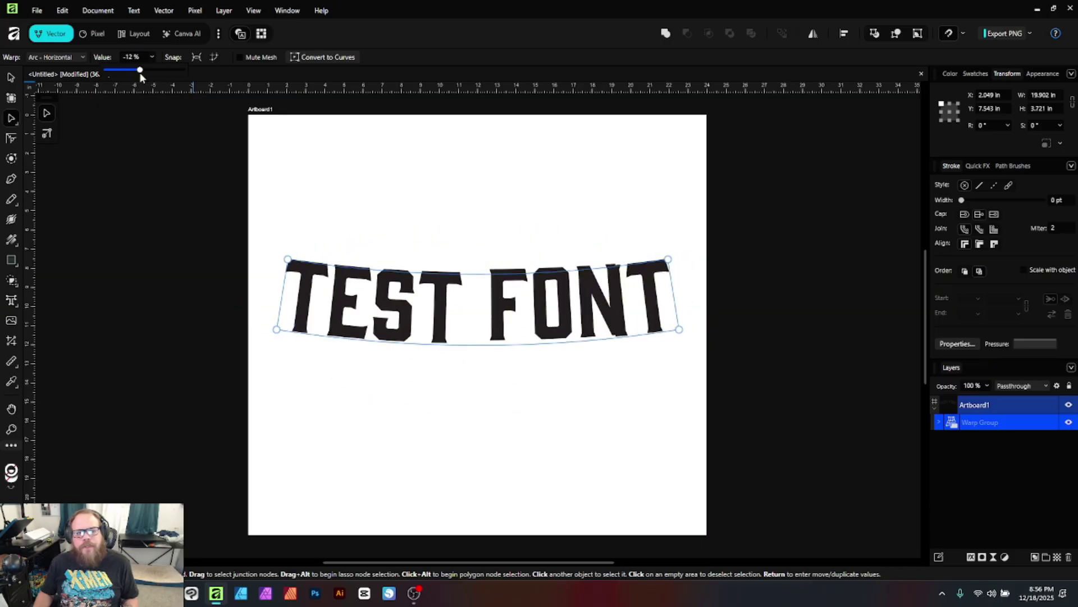
Change the text's warp to Bend - Vertical and set its value to -43 %.
{"action": "left_click", "coordinate": [63, 61]}
{"action": "left_click", "coordinate": [66, 147]}
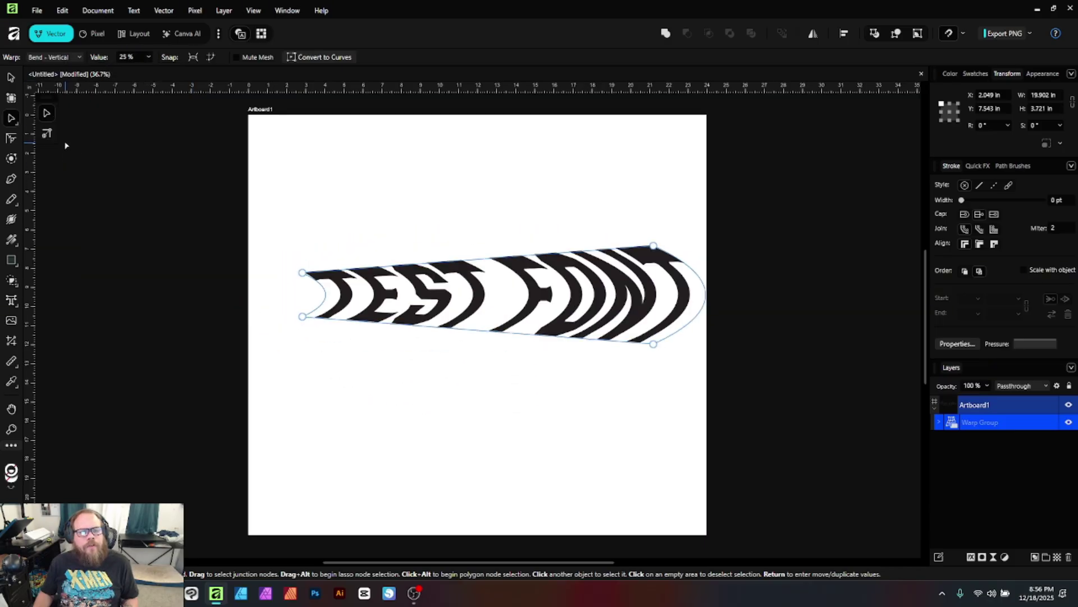
{"action": "left_click", "coordinate": [148, 57]}
{"action": "left_click_drag", "start_coordinate": [151, 70], "coordinate": [124, 78]}
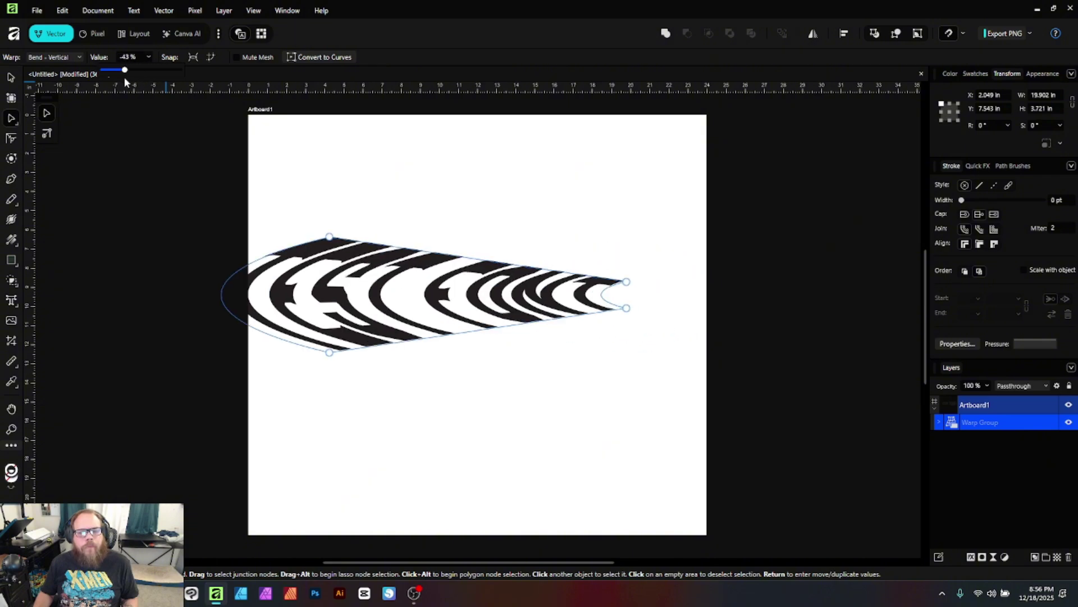
Change the text's warp to Bend - Horizontal and set its value to 0 %.
{"action": "left_click", "coordinate": [77, 53]}
{"action": "left_click", "coordinate": [72, 58]}
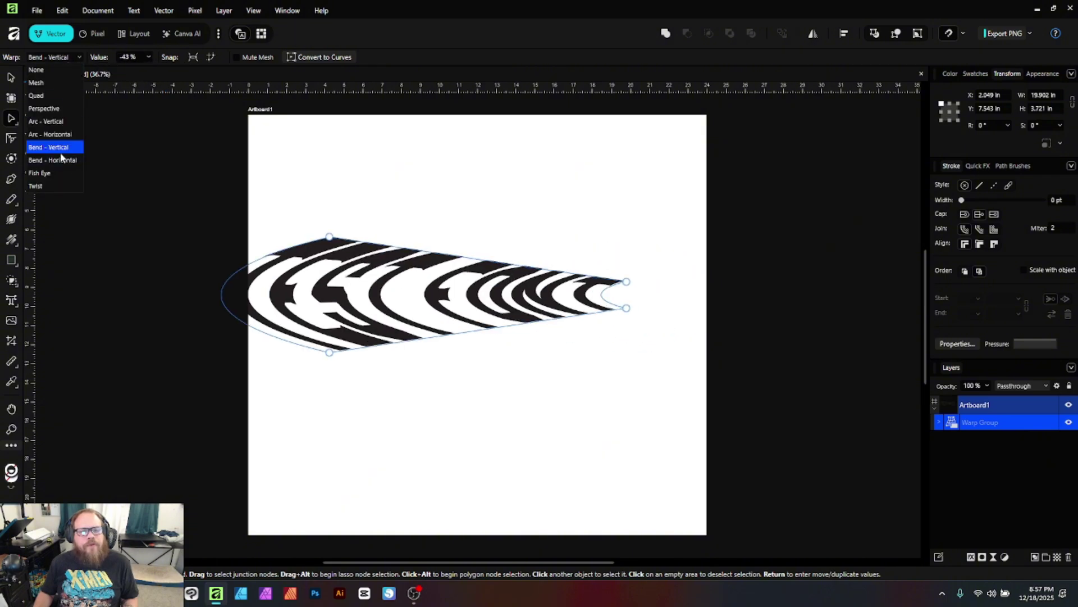
{"action": "left_click", "coordinate": [61, 157]}
{"action": "left_click", "coordinate": [46, 57]}
{"action": "left_click", "coordinate": [63, 160]}
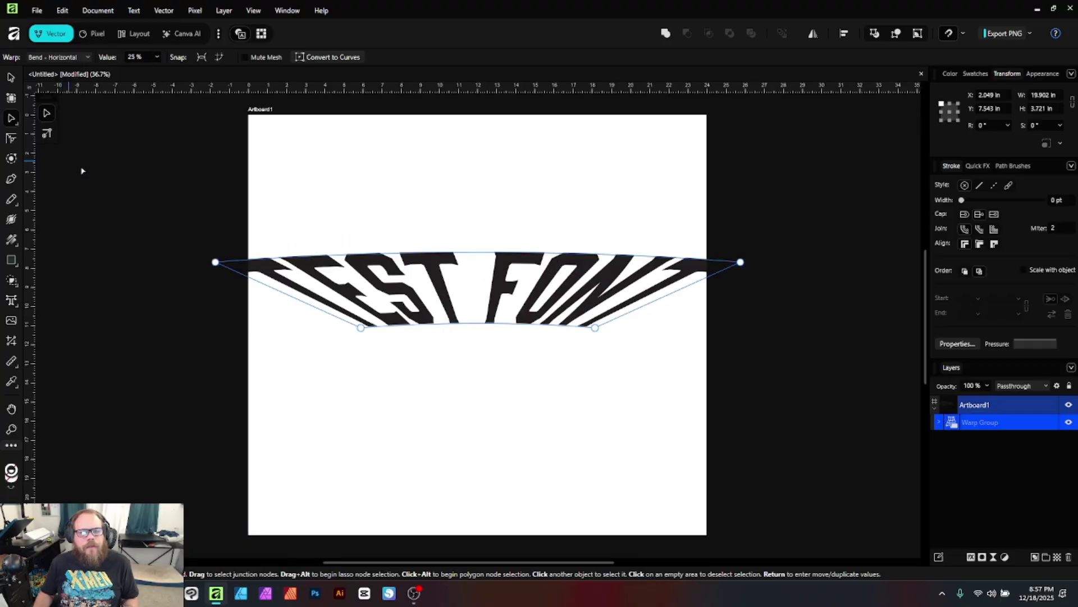
{"action": "left_click", "coordinate": [154, 59]}
{"action": "mouse_move", "coordinate": [155, 69]}
{"action": "left_mouse_down"}
{"action": "mouse_move", "coordinate": [175, 80]}
{"action": "mouse_move", "coordinate": [138, 73]}
{"action": "mouse_move", "coordinate": [149, 78]}
{"action": "left_mouse_up"}
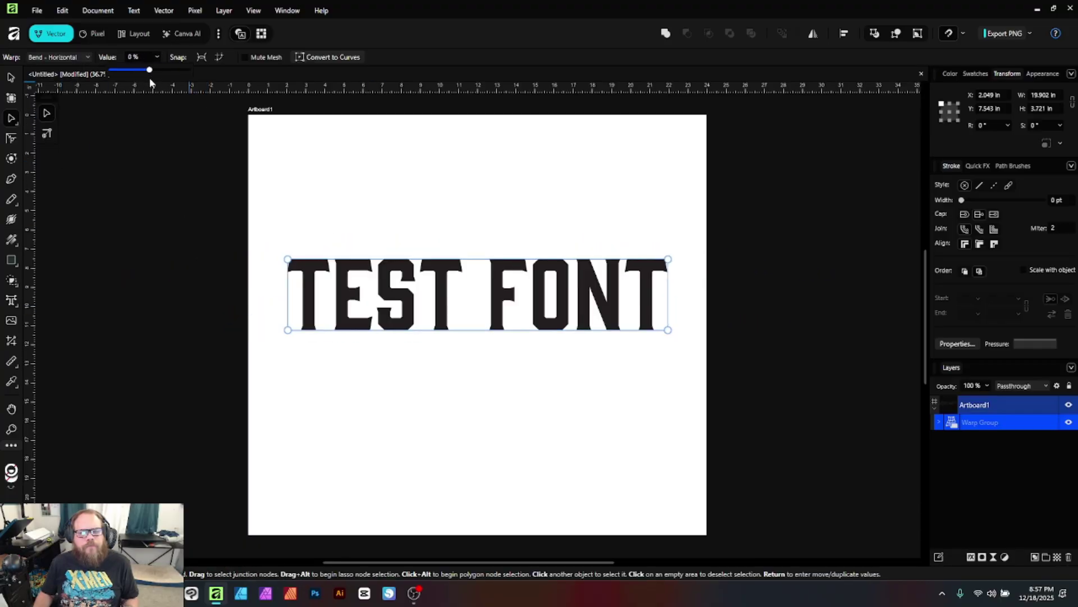
Change the text's warp to Fish Eye and set its value to -6 %.
{"action": "left_click", "coordinate": [59, 56]}
{"action": "left_click", "coordinate": [60, 183]}
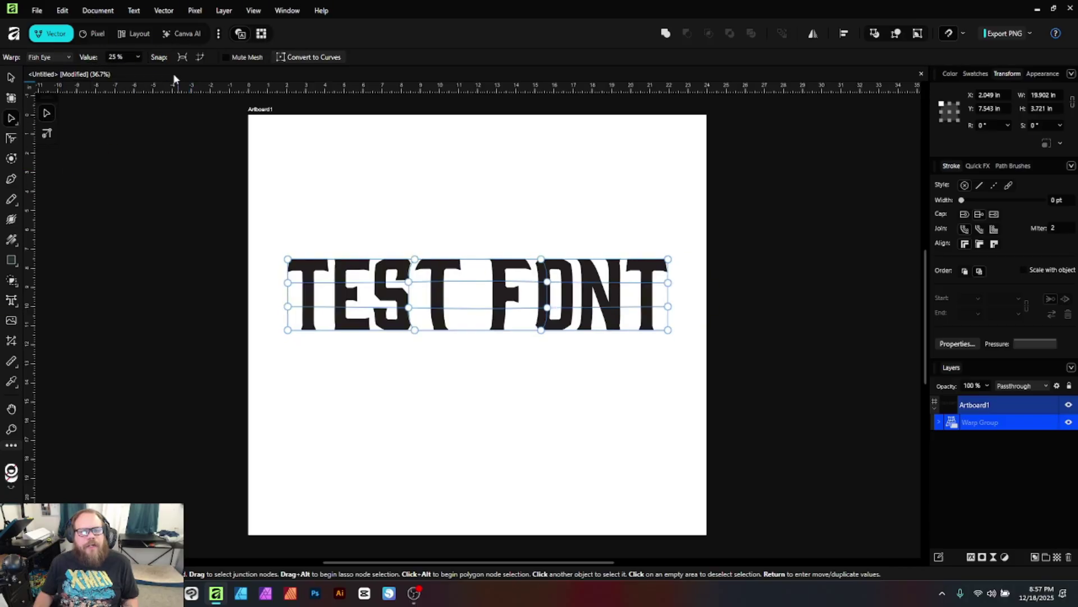
{"action": "left_click", "coordinate": [137, 57]}
{"action": "left_click_drag", "start_coordinate": [137, 65], "coordinate": [128, 104]}
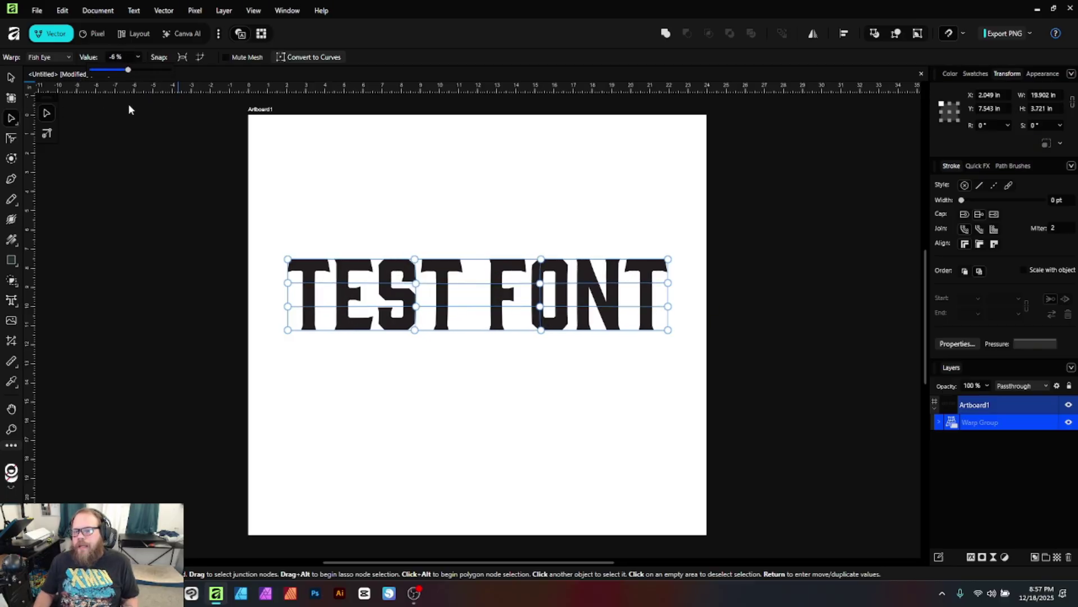
Insert a mesh node between the words TEST and FONT, and switch the text's warp to Twist at 25 %.
{"action": "left_click", "coordinate": [478, 283]}
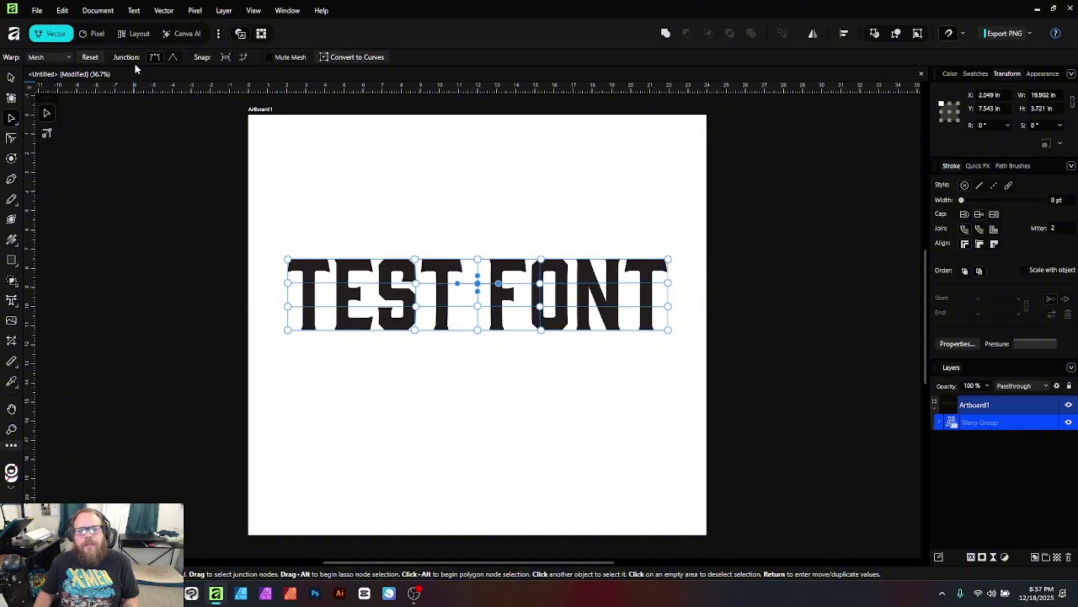
{"action": "left_click", "coordinate": [50, 57]}
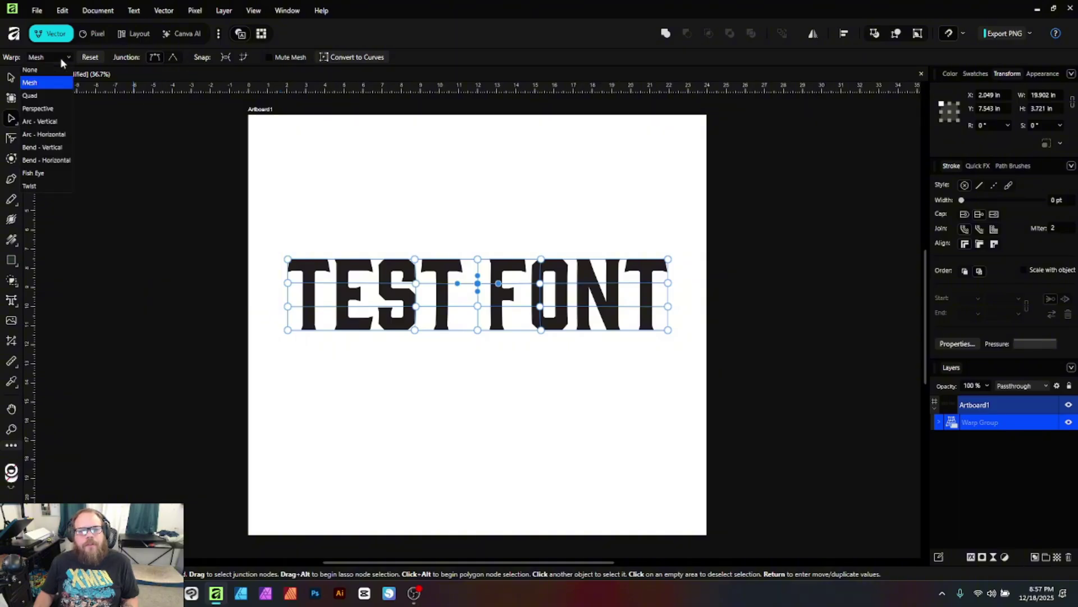
{"action": "left_click", "coordinate": [42, 181]}
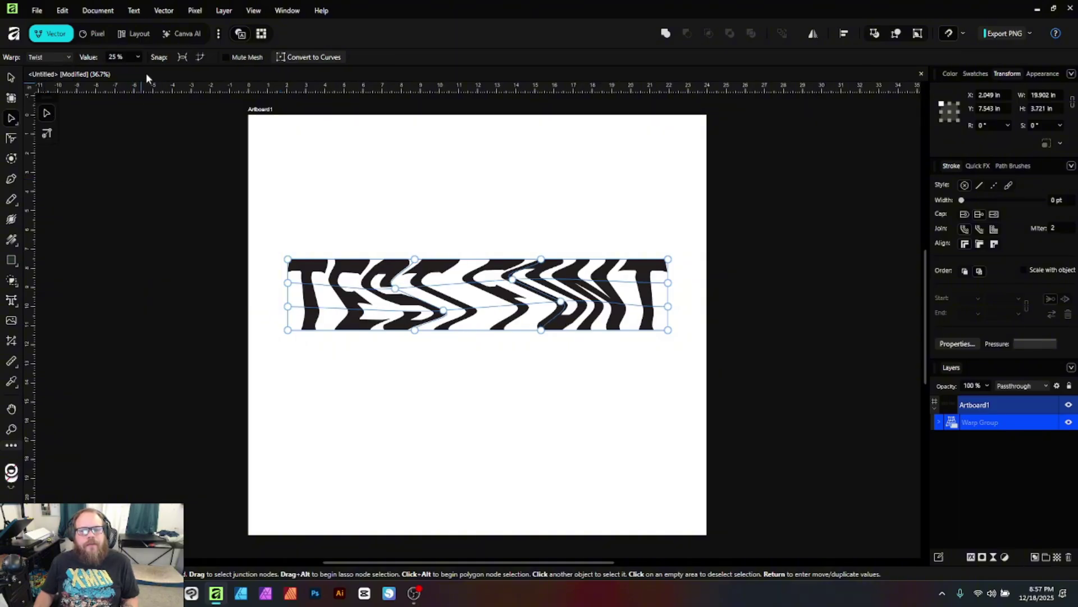
Remove the twisted text's warp group so the artboard is empty.
{"action": "key", "text": "v"}
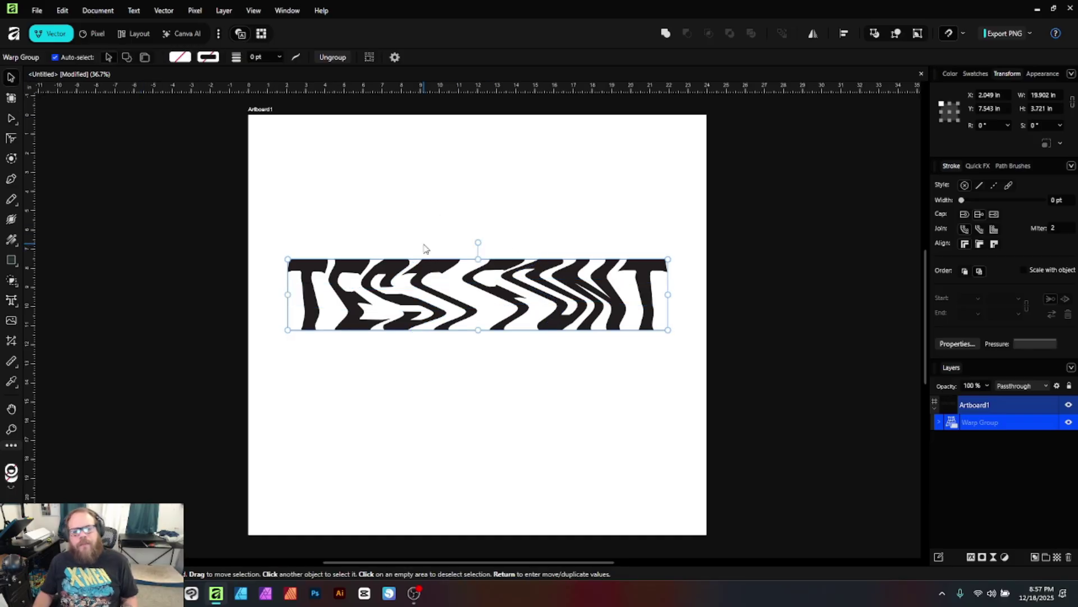
{"action": "key", "text": "ctrl+z"}
{"action": "key", "text": "ctrl+z"}
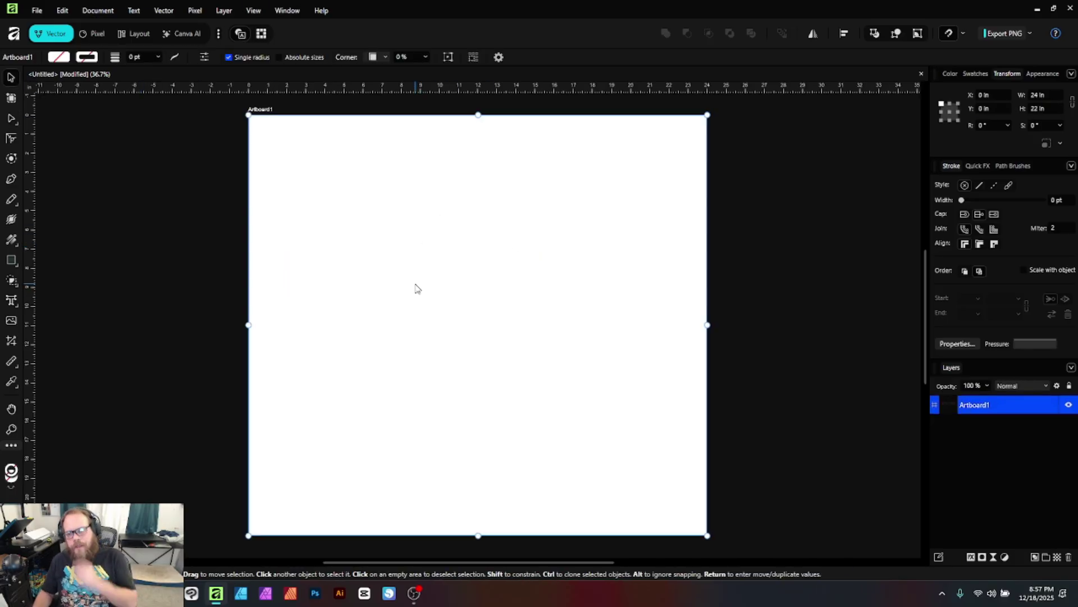